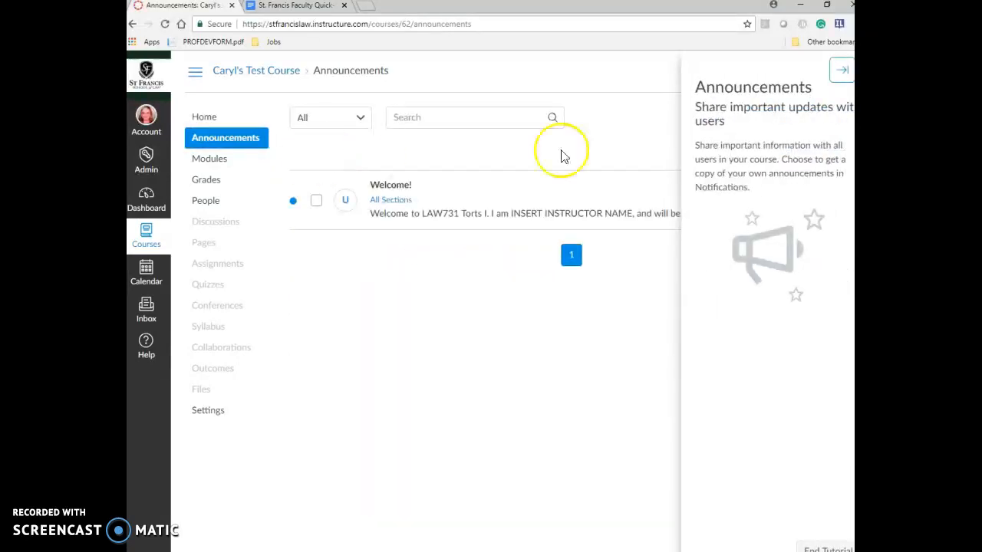
# - Dismiss the Announcements introduction tutorial
pyautogui.click(840, 70)
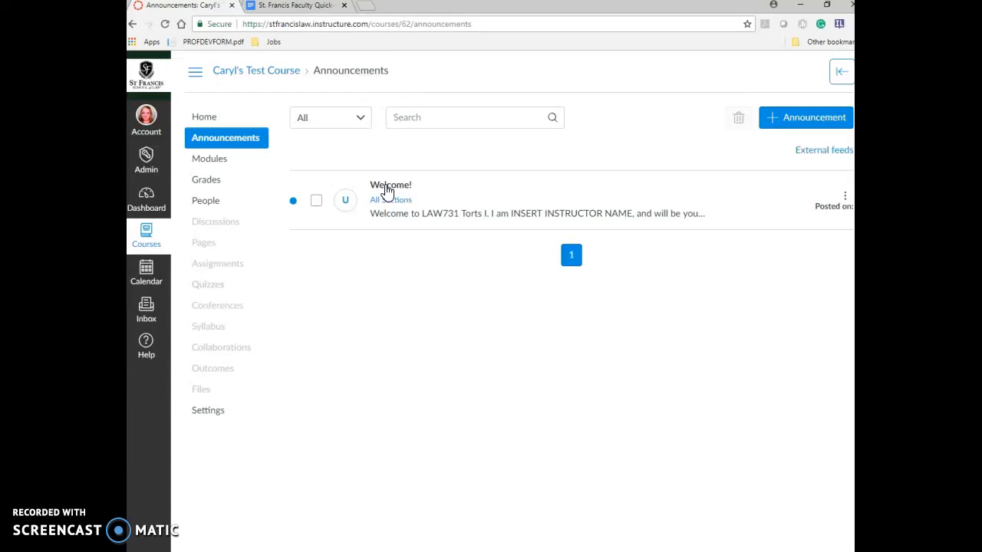
# - Open the Welcome! announcement and put it into edit mode
pyautogui.click(387, 190)
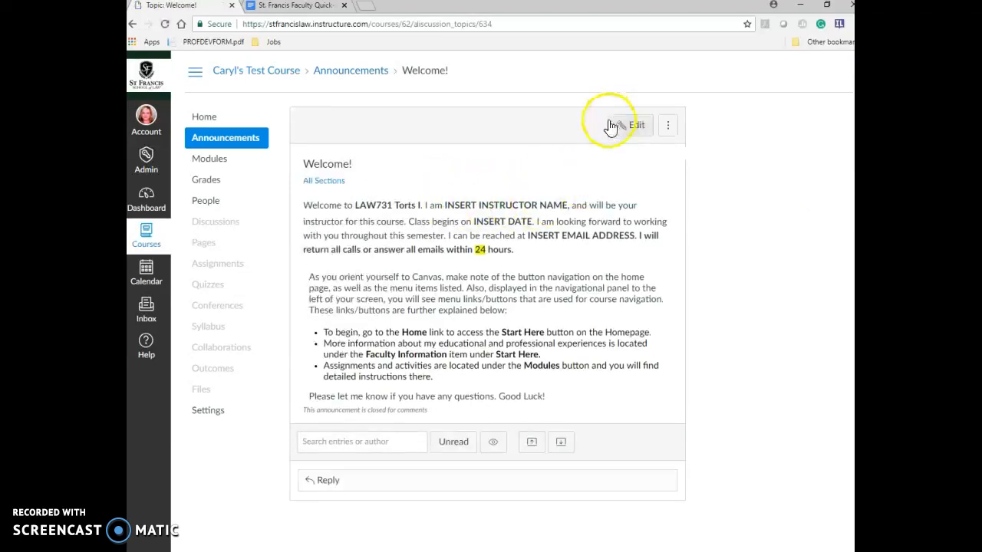
pyautogui.click(634, 128)
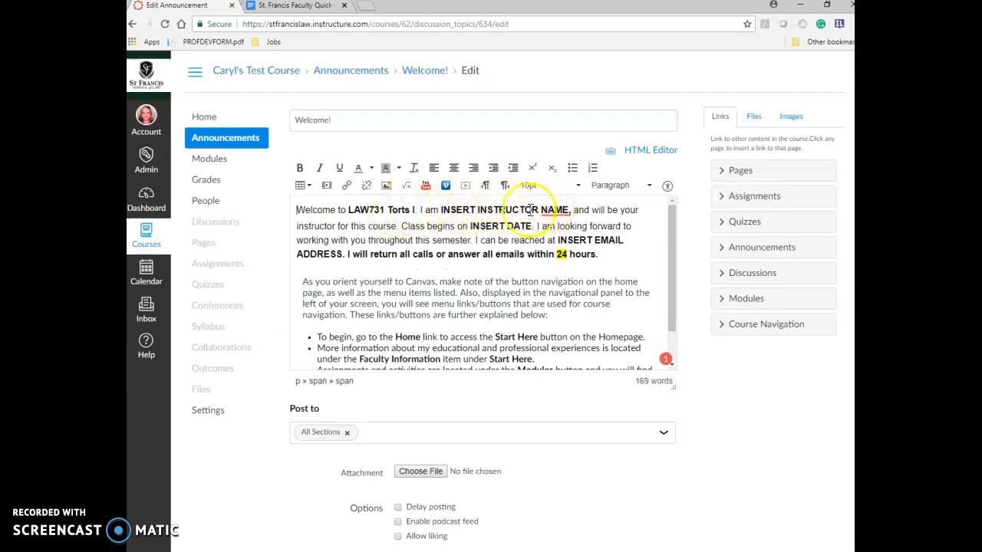
# - Replace the instructor name placeholder with the instructor's name and INSERT DATE with August 18, 2018
pyautogui.doubleClick(567, 210)
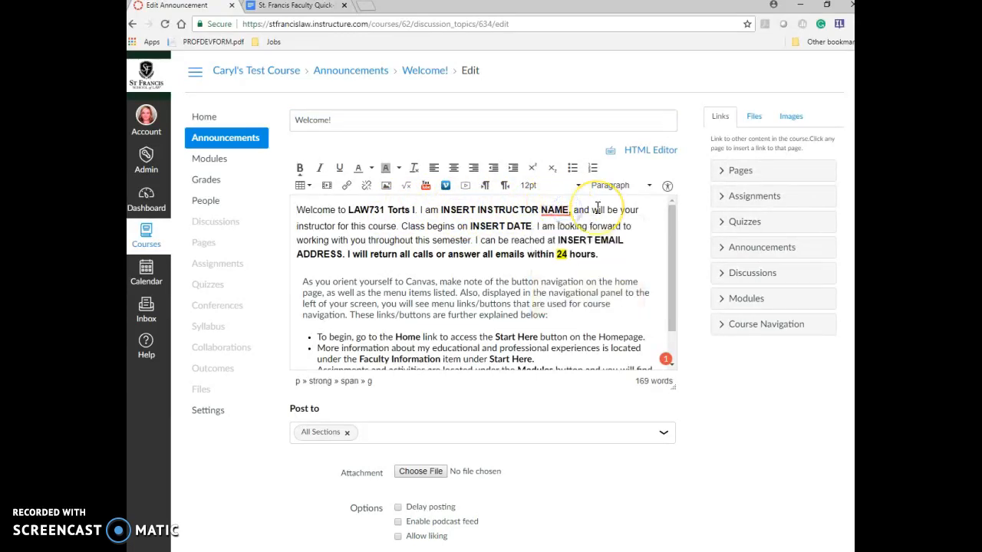
pyautogui.press('BackSpace')
pyautogui.press('BackSpace')
pyautogui.press('BackSpace')
pyautogui.press('BackSpace')
pyautogui.press('BackSpace')
pyautogui.press('BackSpace')
pyautogui.press('BackSpace')
pyautogui.press('BackSpace')
pyautogui.press('BackSpace')
pyautogui.press('BackSpace')
pyautogui.press('BackSpace')
pyautogui.press('BackSpace')
pyautogui.press('BackSpace')
pyautogui.press('BackSpace')
pyautogui.press('BackSpace')
pyautogui.press('BackSpace')
pyautogui.press('BackSpace')
pyautogui.press('BackSpace')
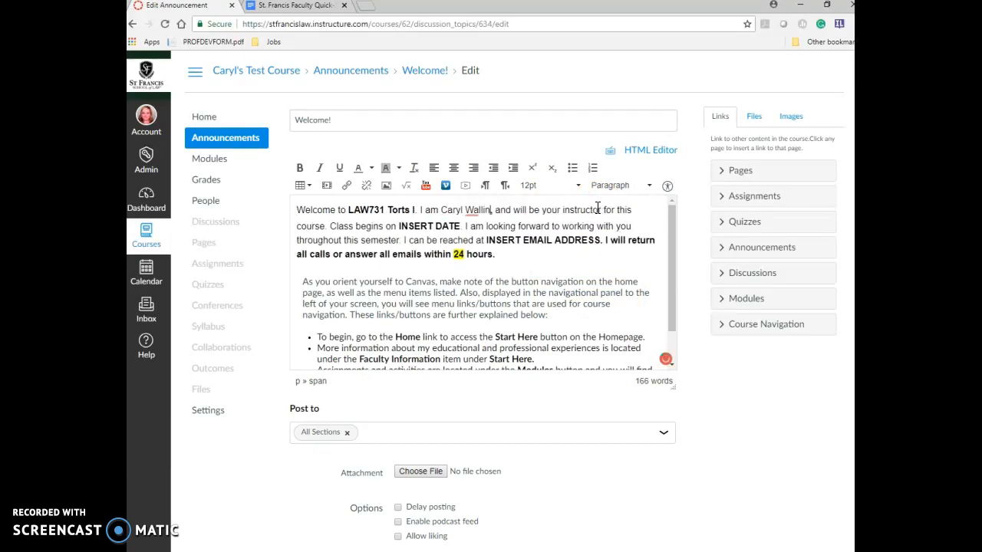
pyautogui.click(459, 226)
pyautogui.press('BackSpace')
pyautogui.press('BackSpace')
pyautogui.press('BackSpace')
pyautogui.press('BackSpace')
pyautogui.press('BackSpace')
pyautogui.press('BackSpace')
pyautogui.press('BackSpace')
pyautogui.press('BackSpace')
pyautogui.press('BackSpace')
pyautogui.press('BackSpace')
pyautogui.press('BackSpace')
pyautogui.write('Augus')
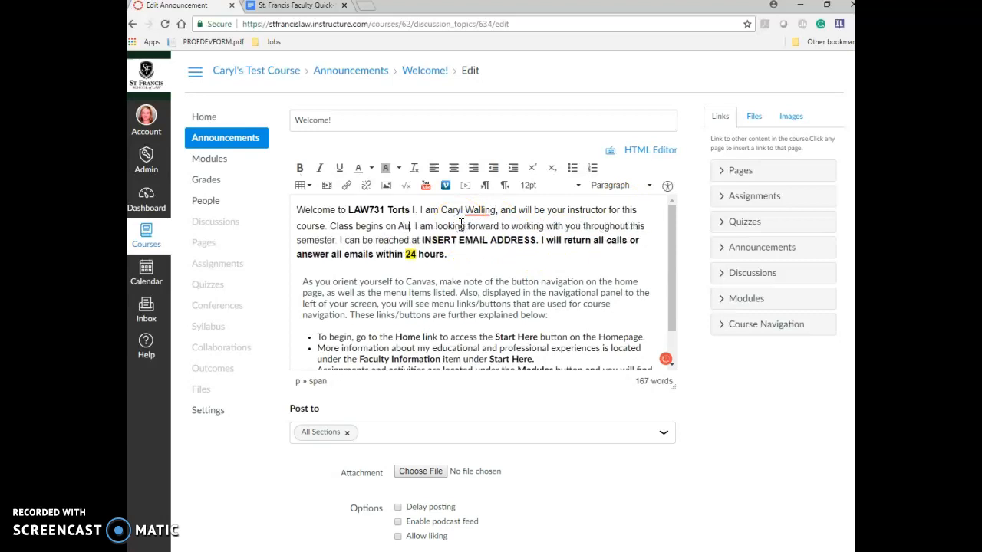
pyautogui.write('t')
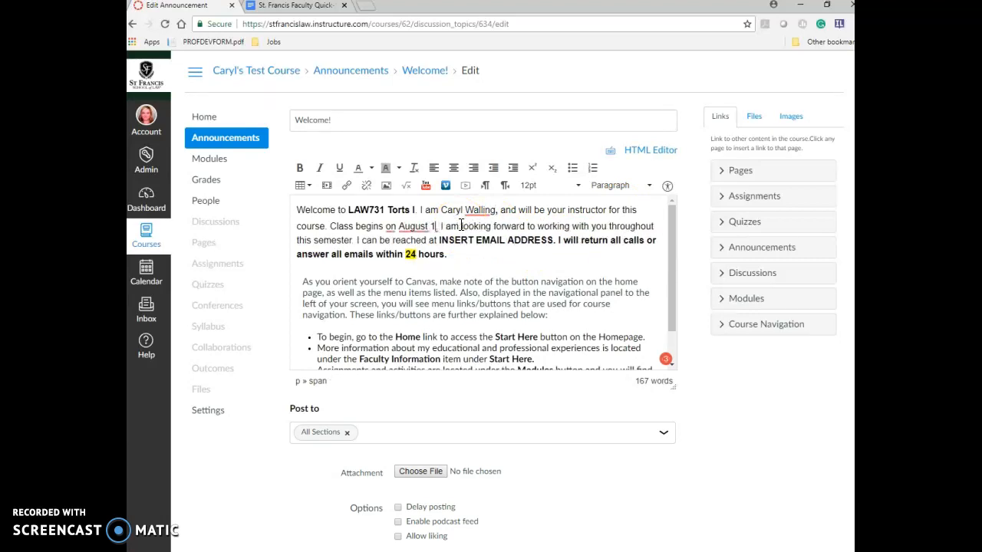
pyautogui.write(' 18, 2018')
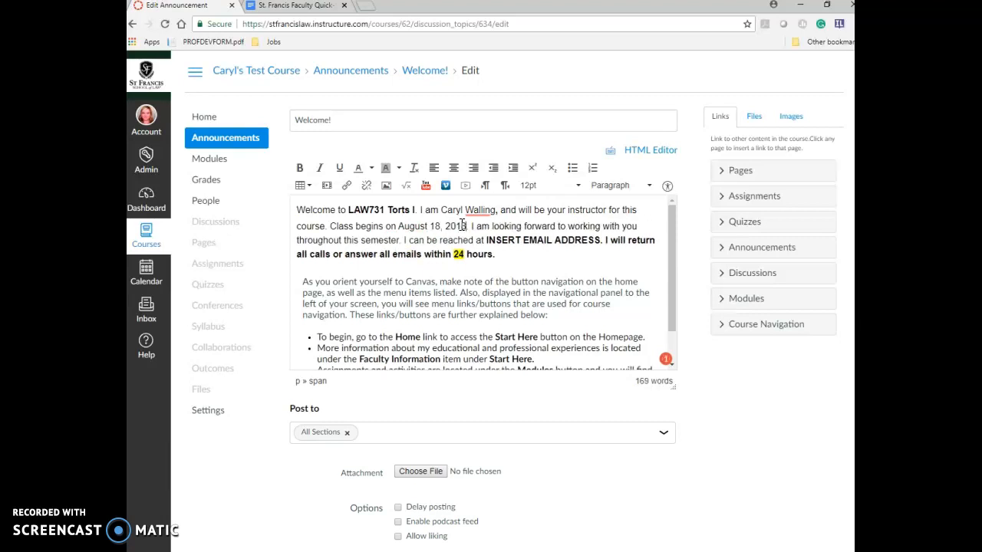
# - Replace the email placeholder with the instructor's school e-mail address
pyautogui.click(488, 242)
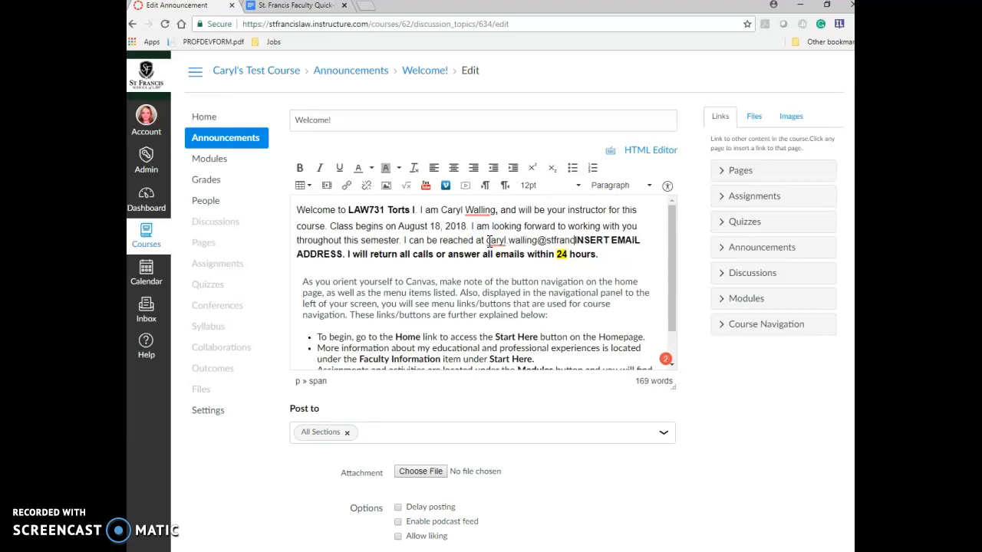
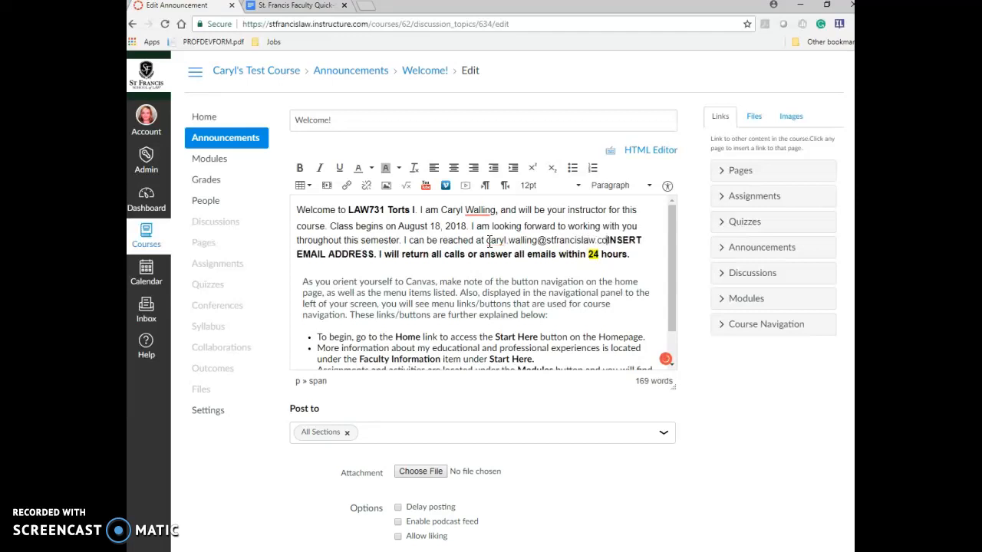
pyautogui.press('Delete')
pyautogui.press('Delete')
pyautogui.press('Delete')
pyautogui.press('Delete')
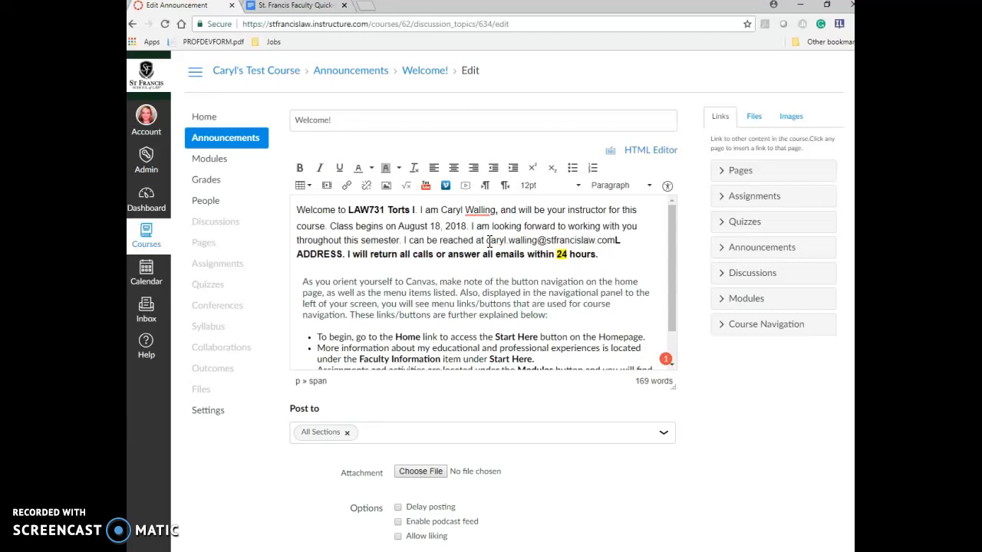
pyautogui.press('Delete')
pyautogui.press('Delete')
pyautogui.press('Delete')
pyautogui.press('Delete')
pyautogui.press('Delete')
pyautogui.press('Delete')
pyautogui.press('Delete')
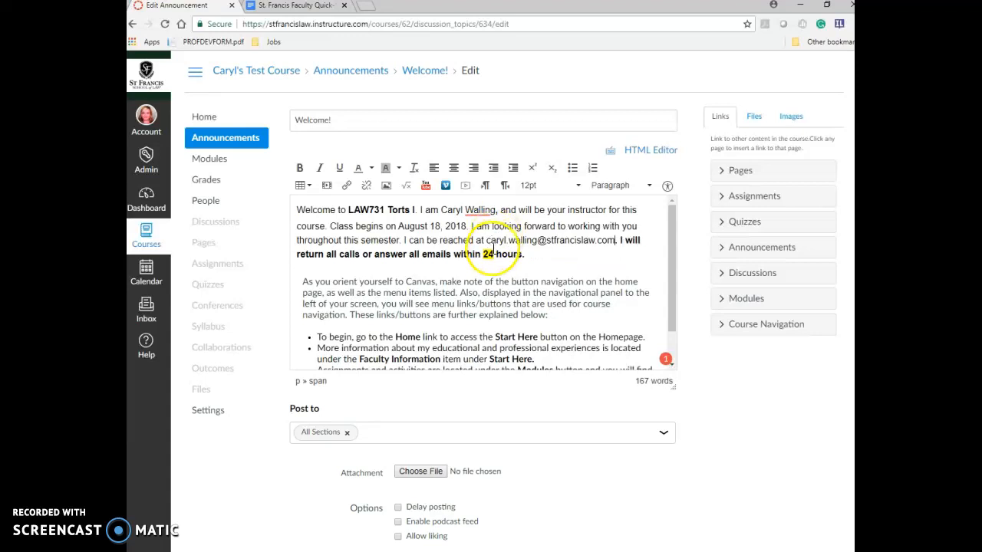
# - Remove the bold formatting from the 24-hour response sentence
pyautogui.click(582, 247)
pyautogui.keyDown('shift'); pyautogui.click(618, 240); pyautogui.keyUp('shift')
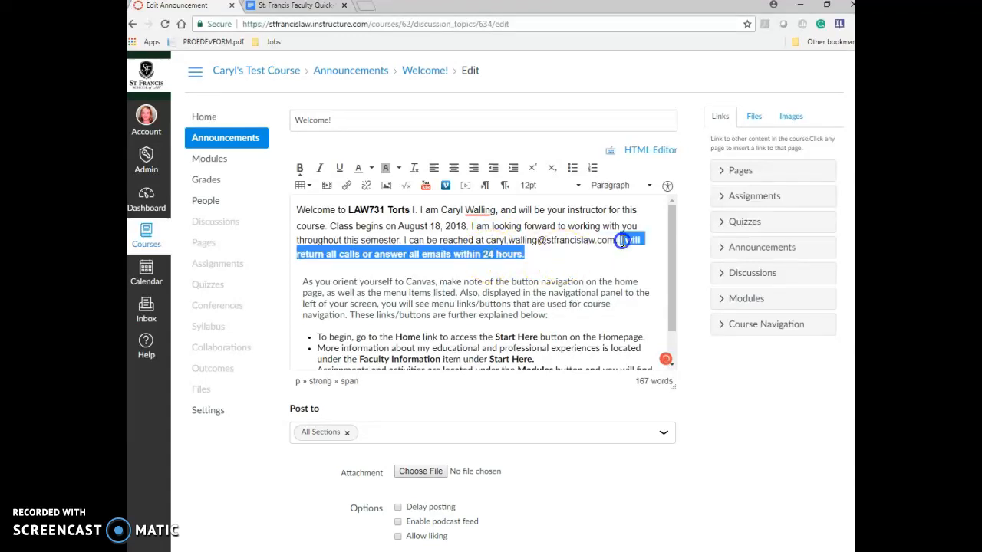
pyautogui.click(310, 167)
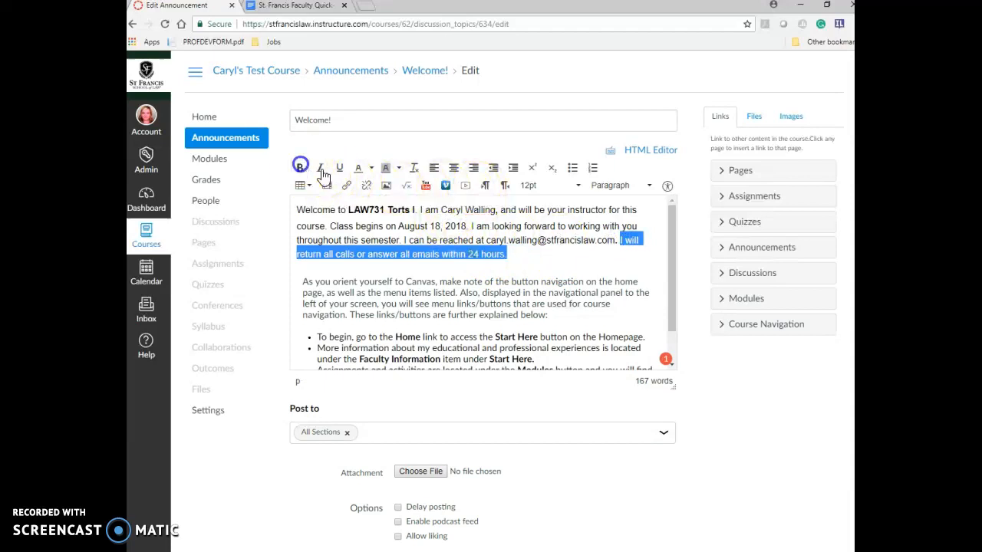
pyautogui.click(614, 265)
# - Clear the yellow highlight from 24, save the announcement, and return to Announcements
pyautogui.click(475, 254)
pyautogui.doubleClick(474, 254)
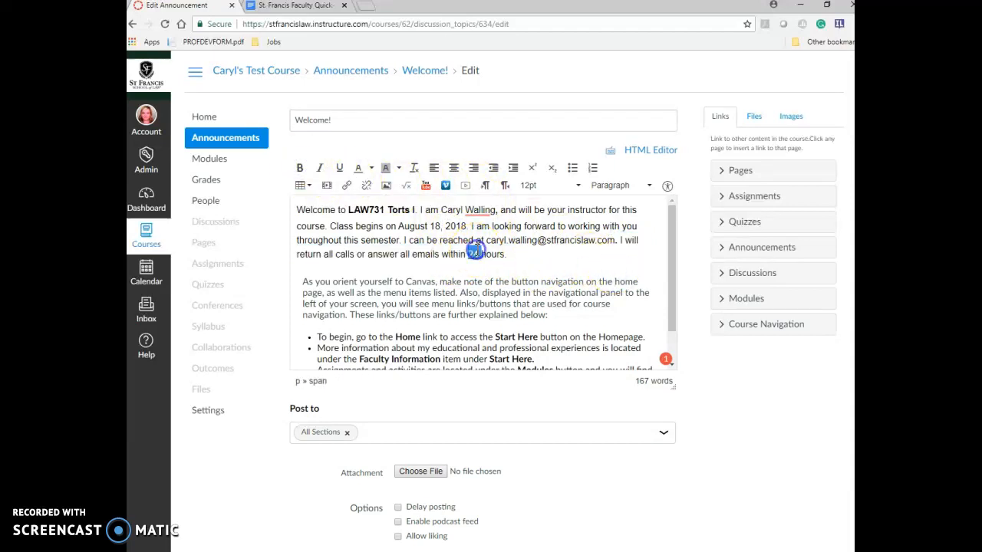
pyautogui.click(397, 167)
pyautogui.click(425, 231)
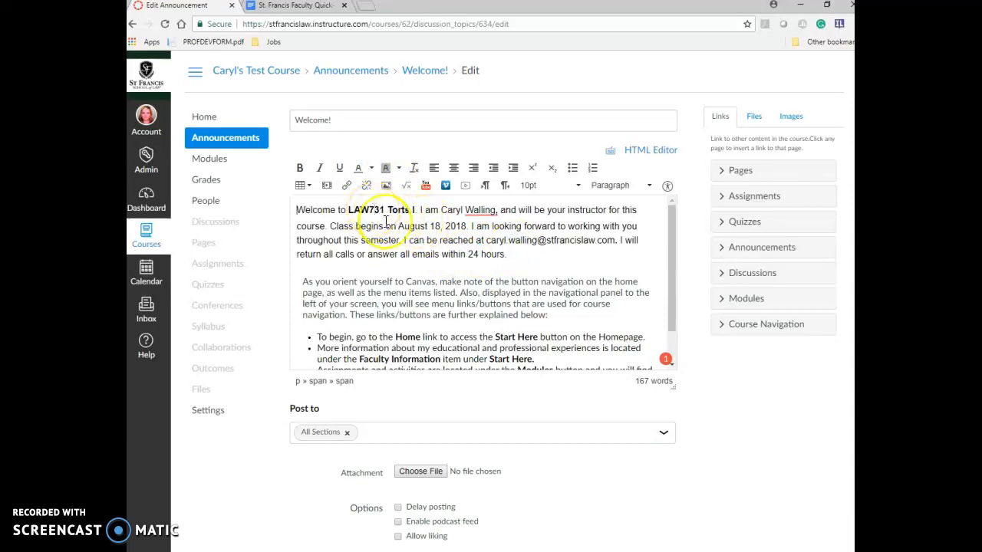
pyautogui.scroll(-1, 564, 409)
pyautogui.click(663, 539)
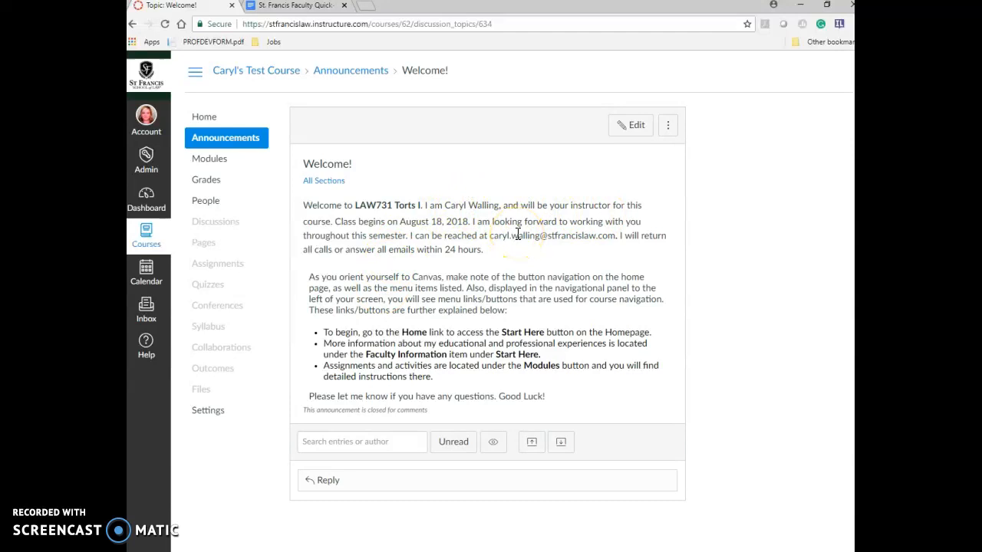
pyautogui.click(212, 139)
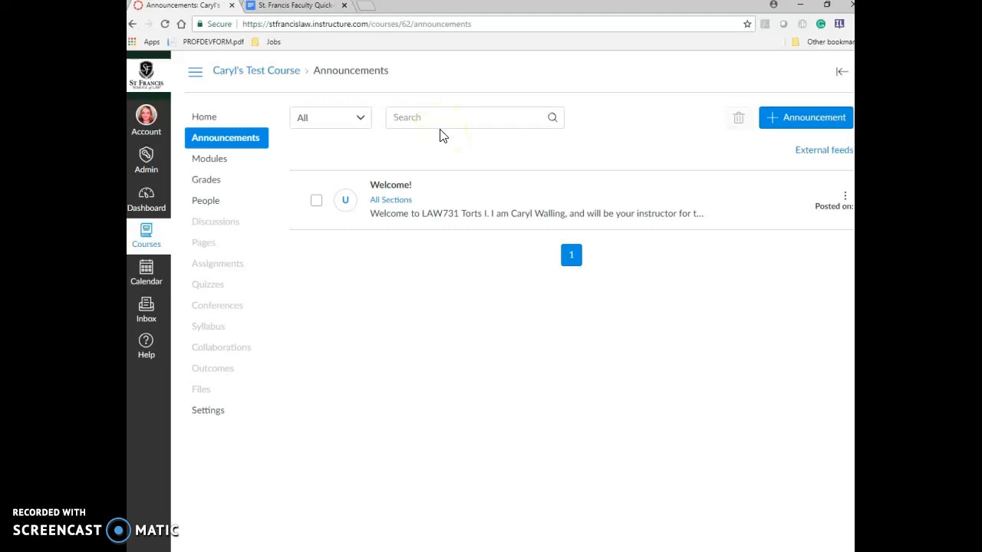
# - Create a new blank announcement with + Announcement
pyautogui.click(805, 123)
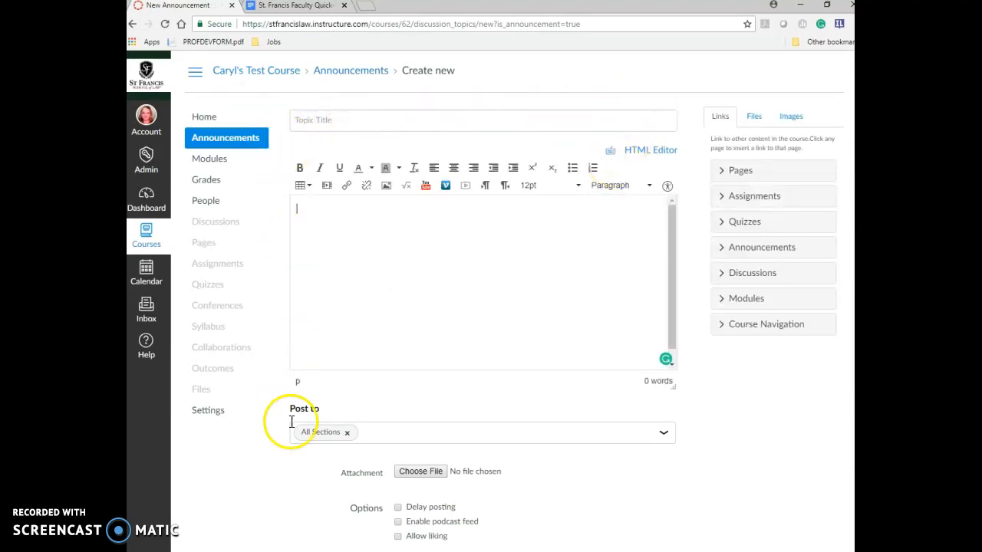
# - Browse the sidebar's Files and Images tabs, cancel the blank announcement, and bring up the Quick-Start Guide
pyautogui.click(541, 122)
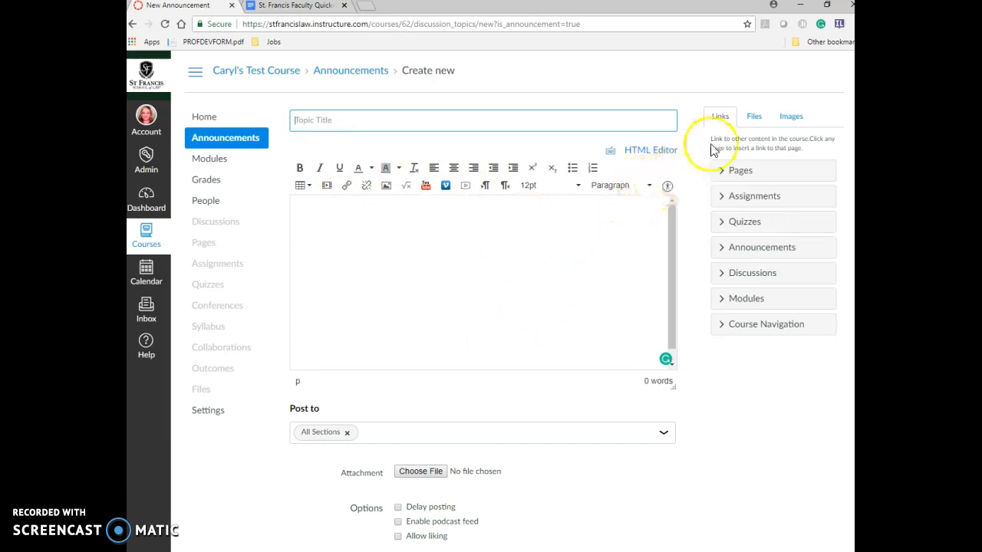
pyautogui.click(754, 116)
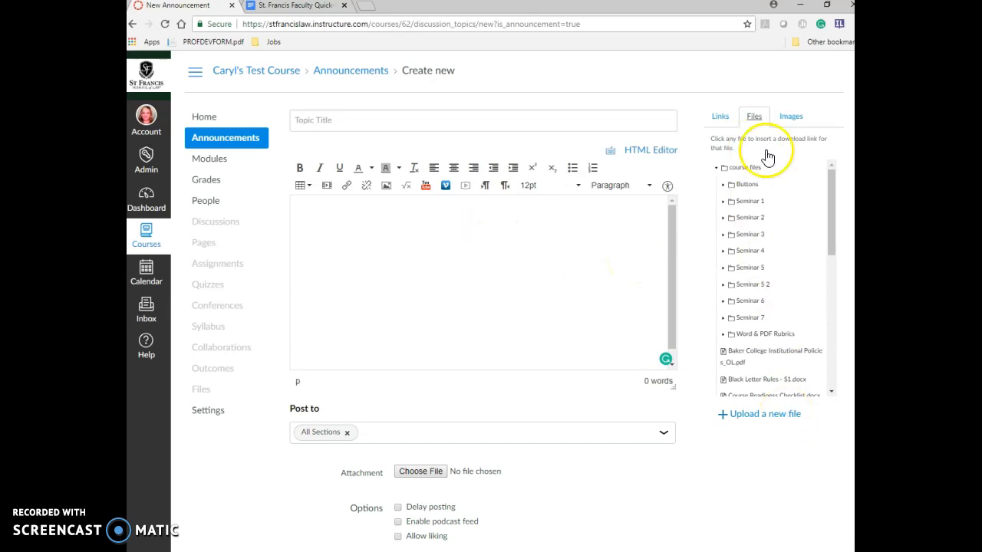
pyautogui.click(792, 116)
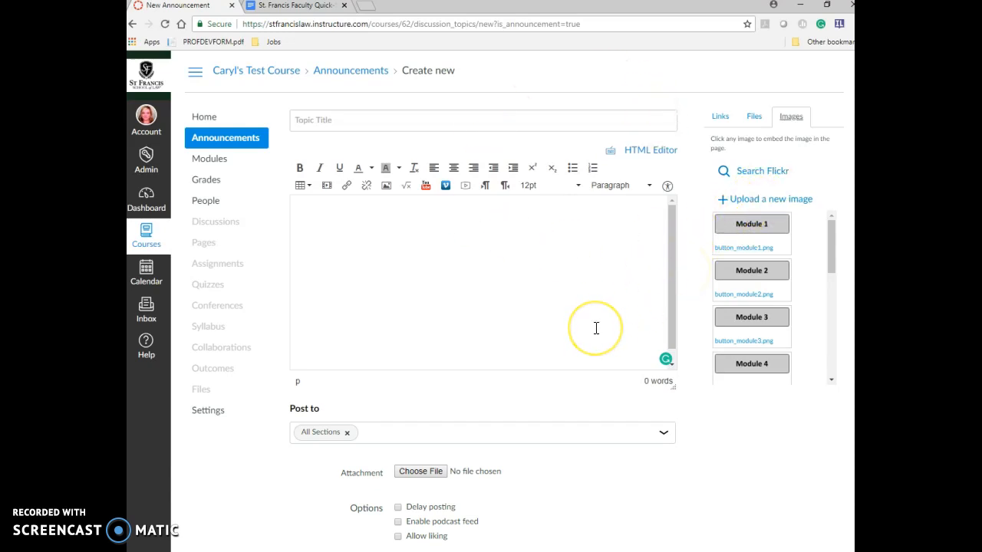
pyautogui.scroll(-1, 698, 414)
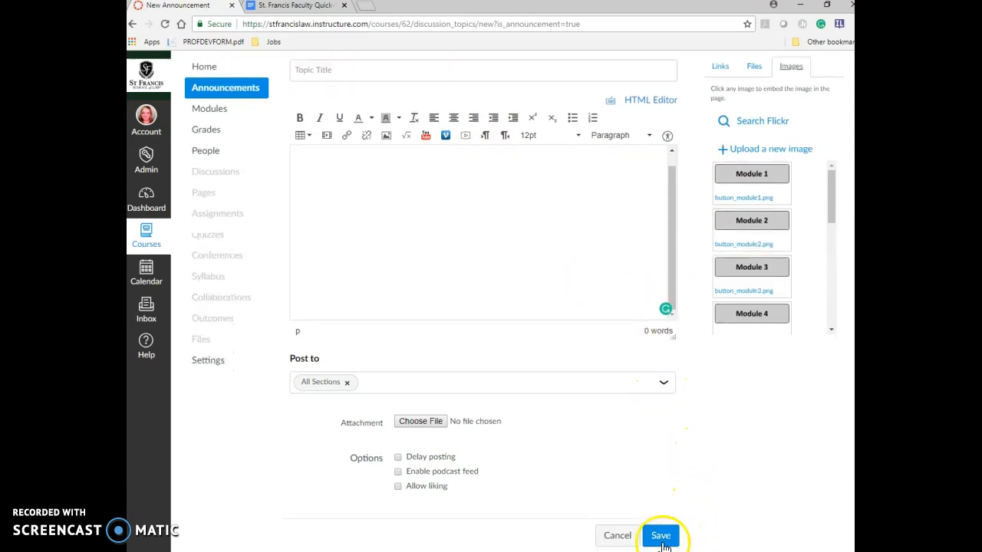
pyautogui.click(620, 537)
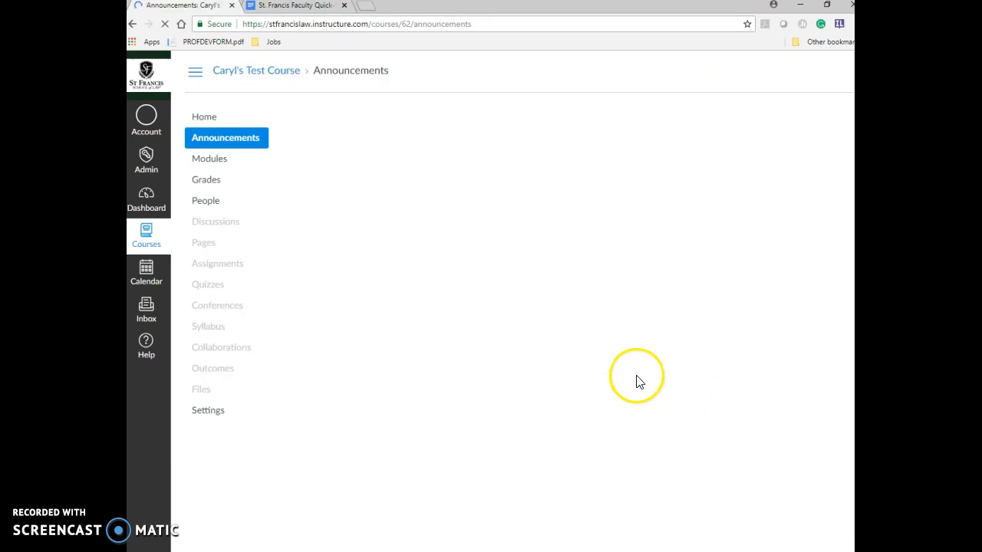
pyautogui.click(305, 8)
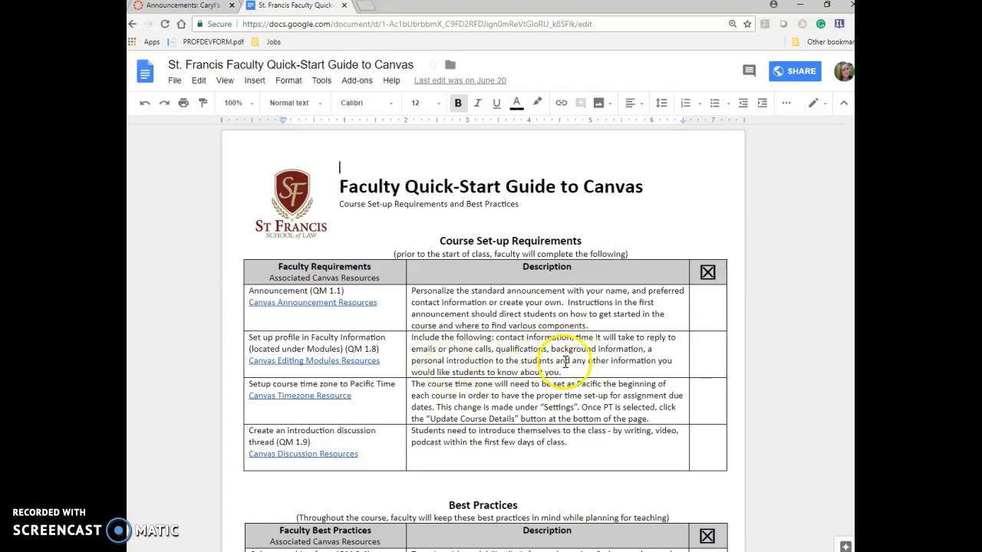
# - Go back from the Quick-Start Guide to the course's Canvas Announcements page
pyautogui.click(188, 6)
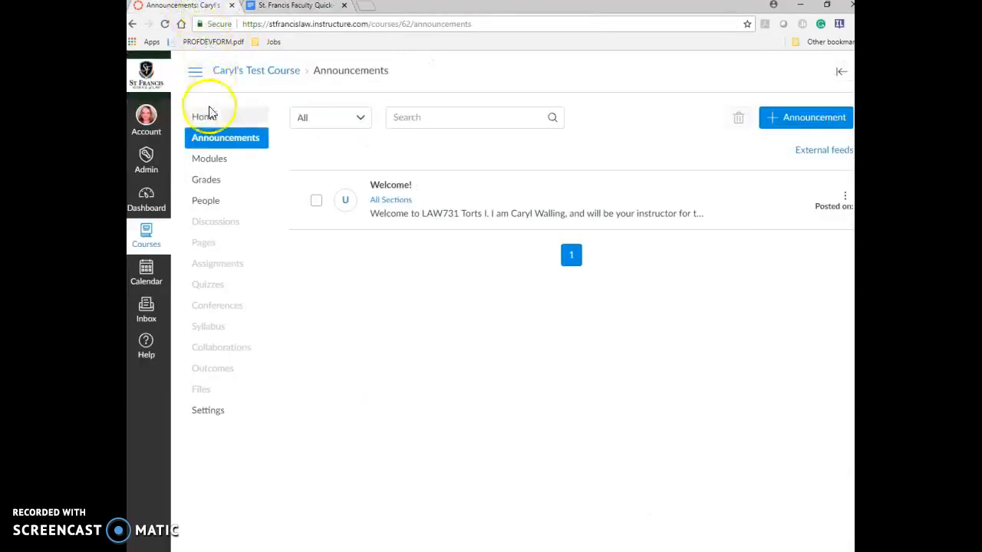
# - Open Faculty Information under Start Here in Modules and begin editing its Name line
pyautogui.click(207, 167)
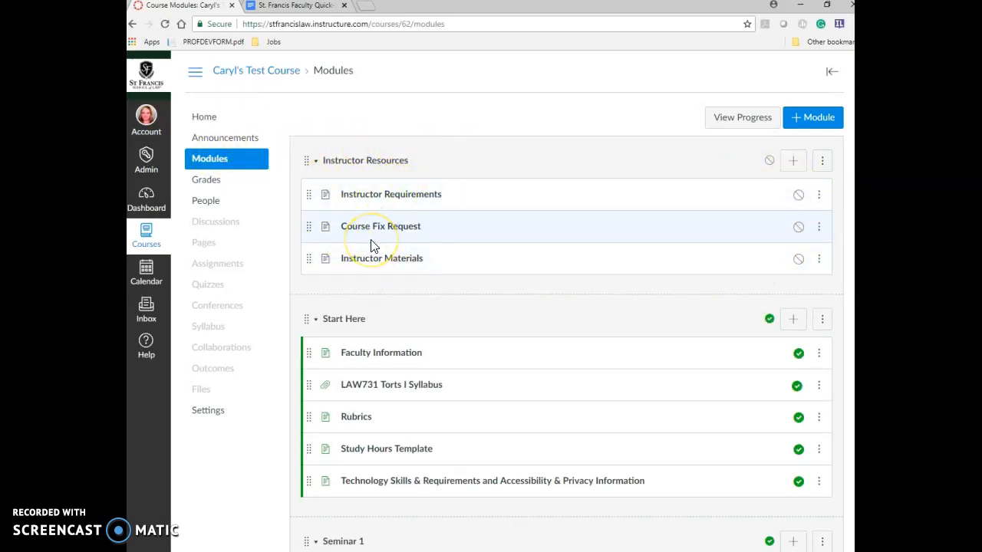
pyautogui.scroll(-1, 371, 246)
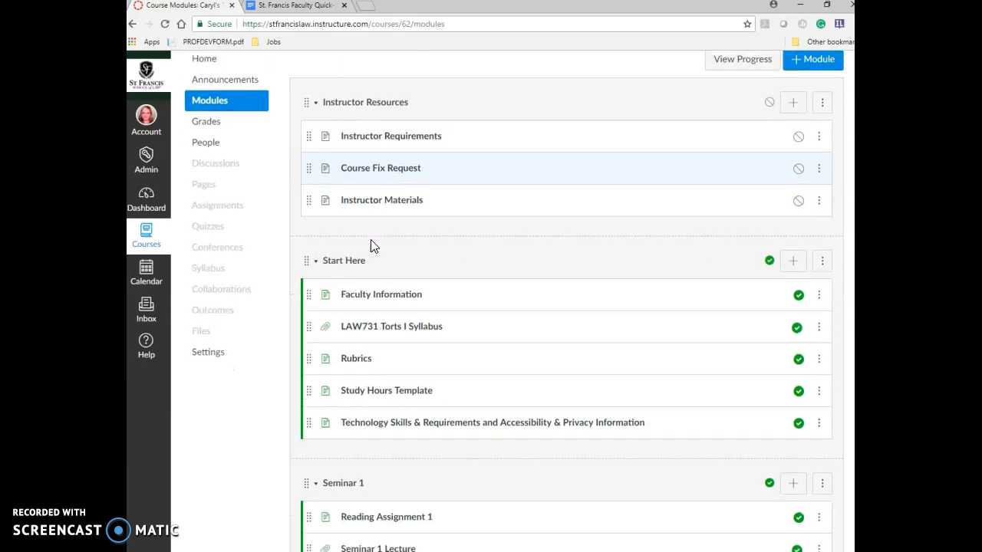
pyautogui.click(375, 298)
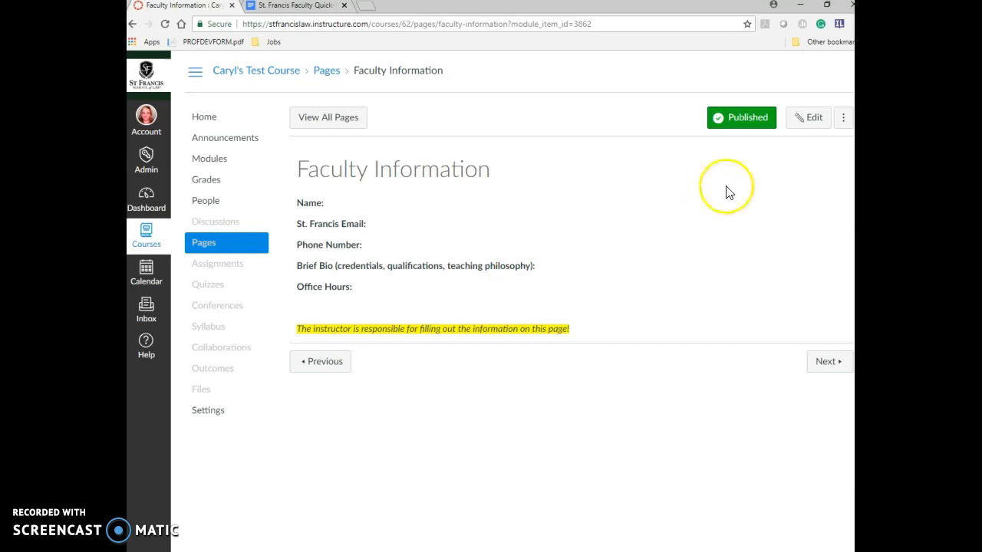
pyautogui.click(816, 119)
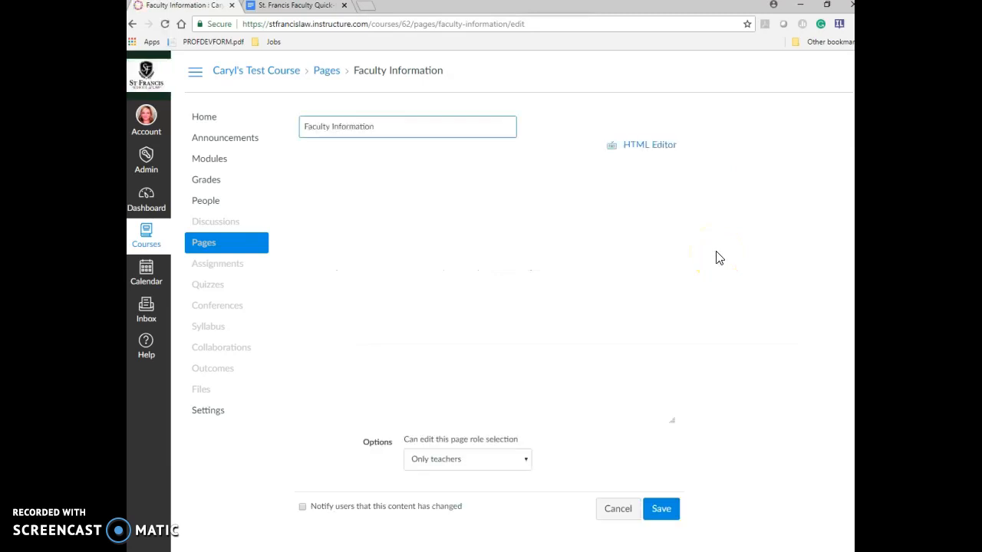
pyautogui.click(381, 223)
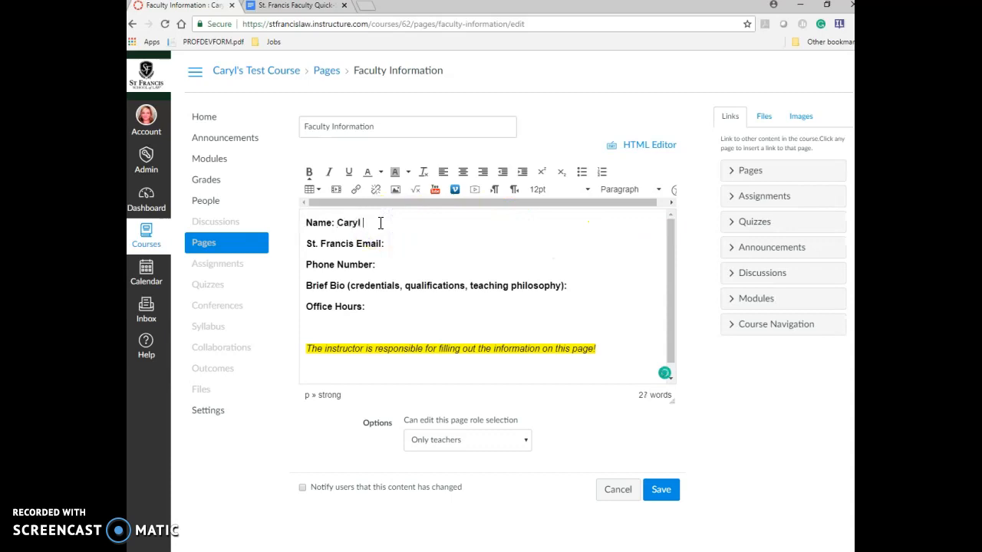
# - Enter the instructor's name, school e-mail and phone number on the Faculty Information page
pyautogui.click(415, 244)
pyautogui.write('walling')
pyautogui.press('BackSpace')
pyautogui.press('BackSpace')
pyautogui.press('BackSpace')
pyautogui.press('BackSpace')
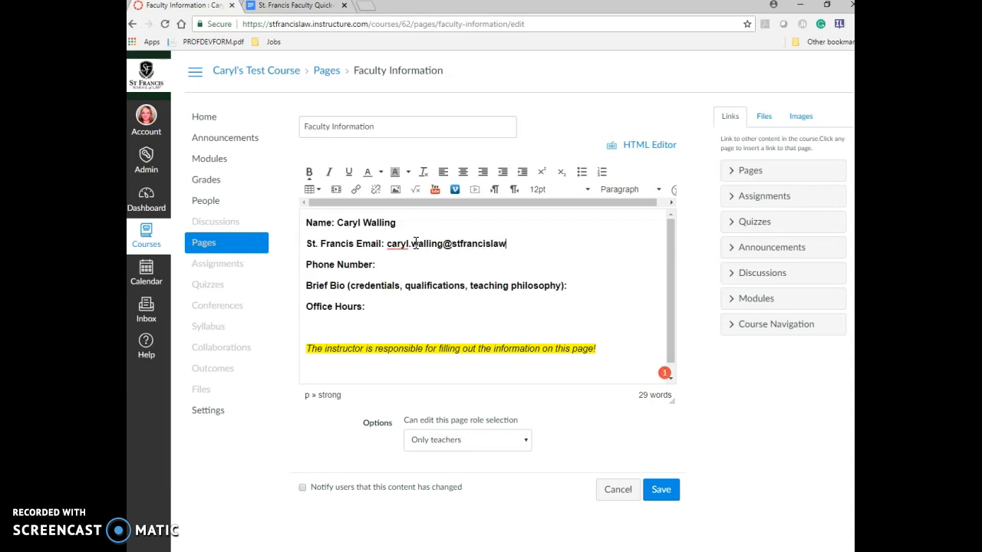
pyautogui.click(436, 264)
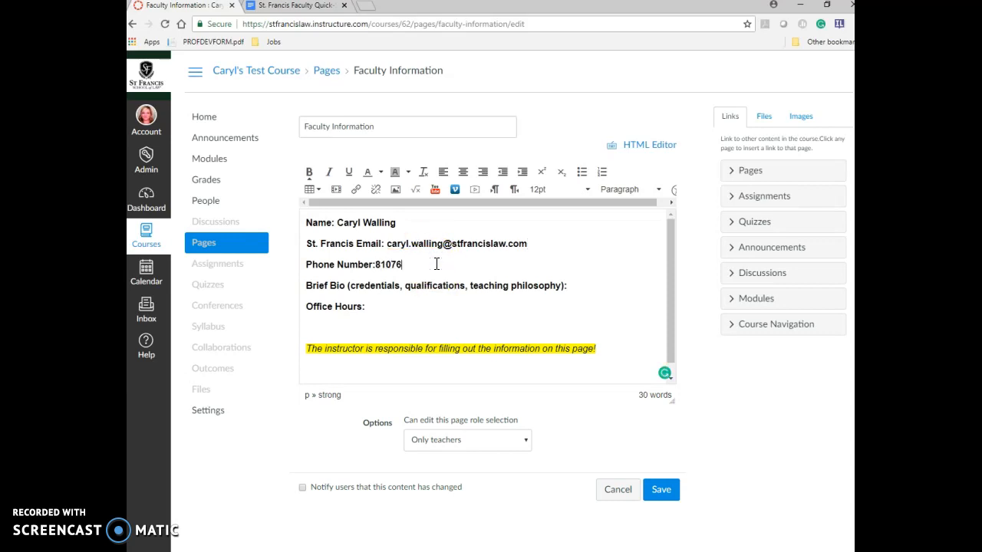
# - Delete the yellow reminder line, save the page, and return to the Quick-Start Guide
pyautogui.moveTo(605, 346); pyautogui.dragTo(304, 349)
pyautogui.press('BackSpace')
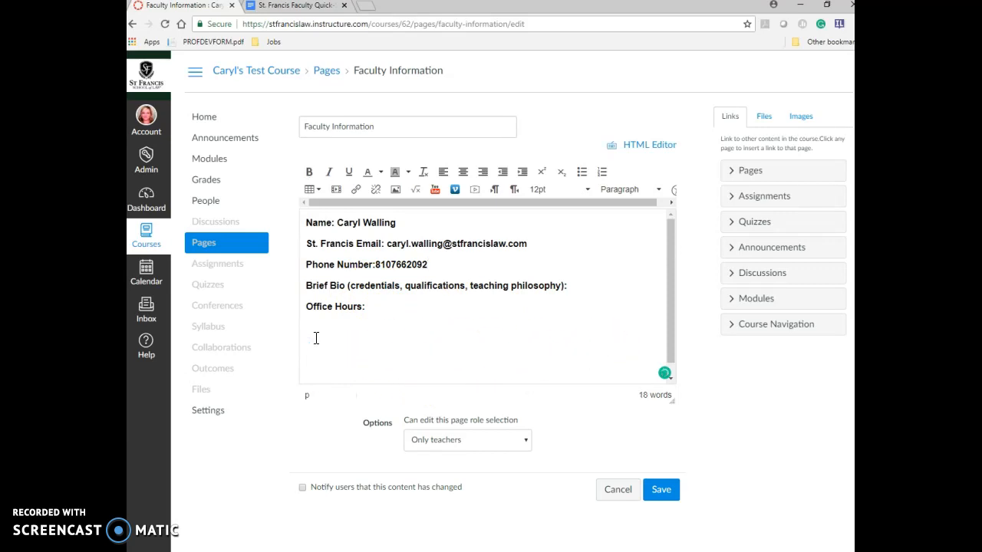
pyautogui.press('BackSpace')
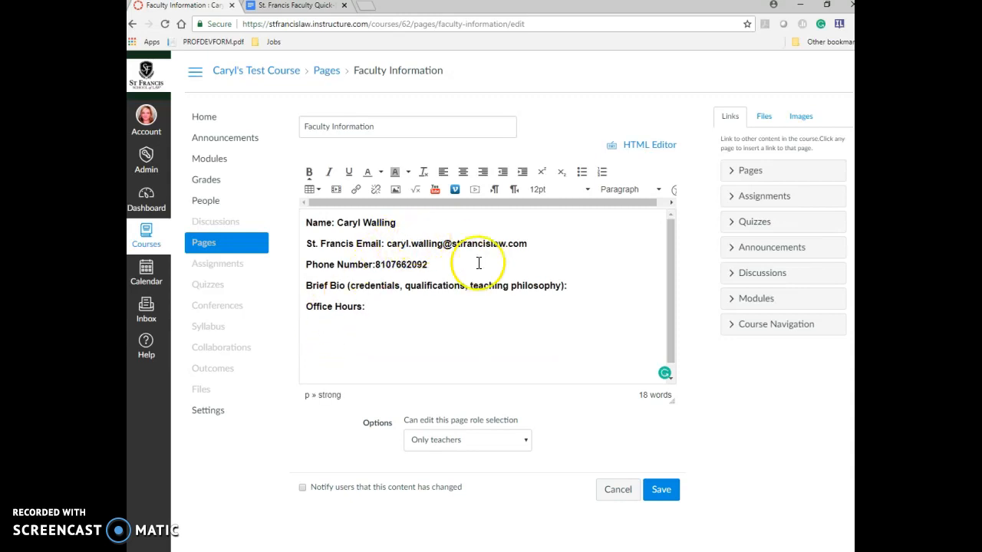
pyautogui.click(663, 494)
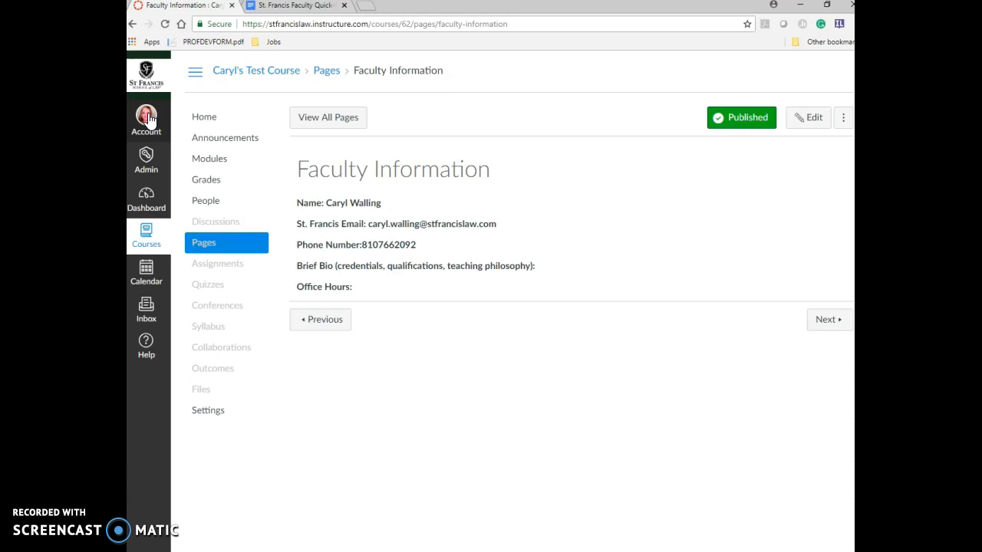
pyautogui.click(303, 6)
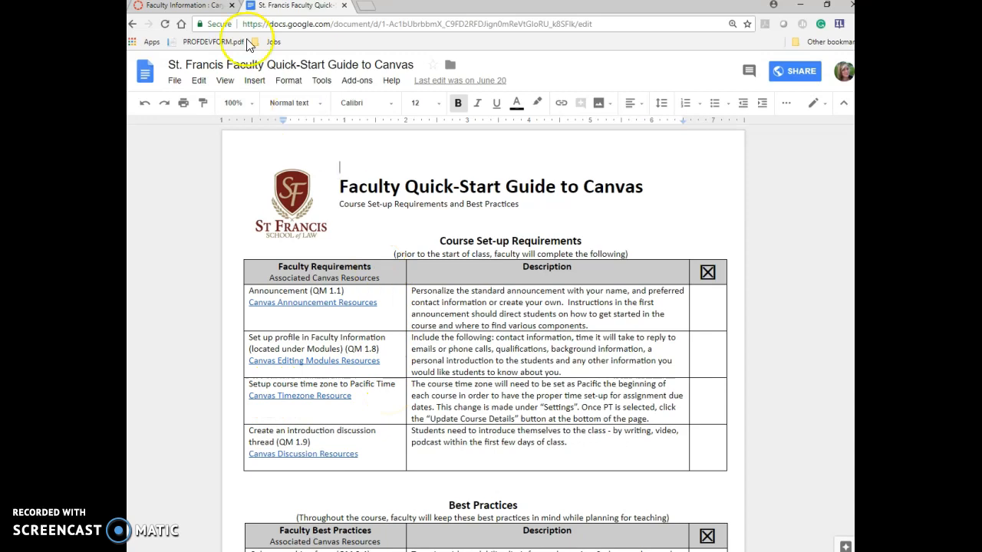
# - Confirm the Pacific Time (US & Canada) time zone in course Settings and update the course details
pyautogui.click(157, 6)
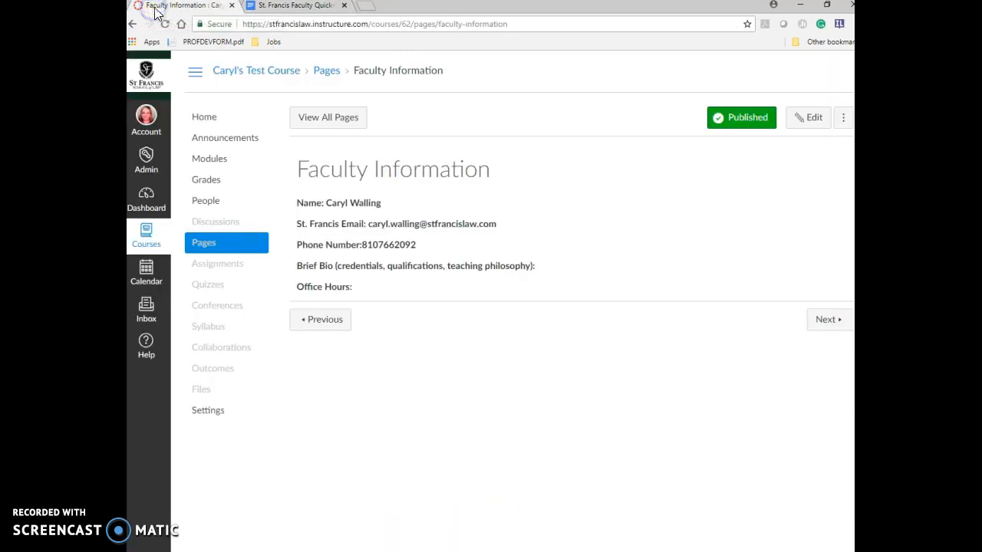
pyautogui.click(210, 412)
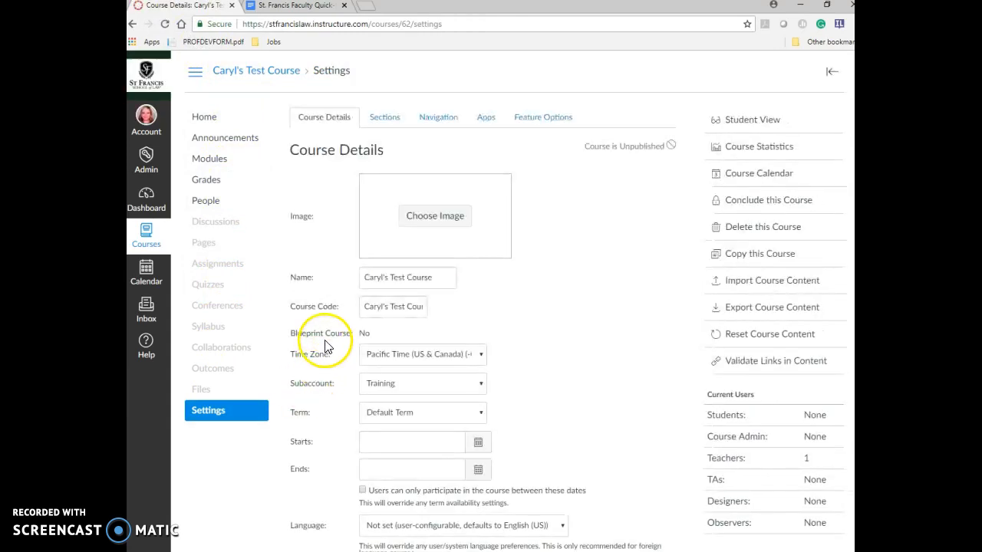
pyautogui.scroll(-1, 537, 356)
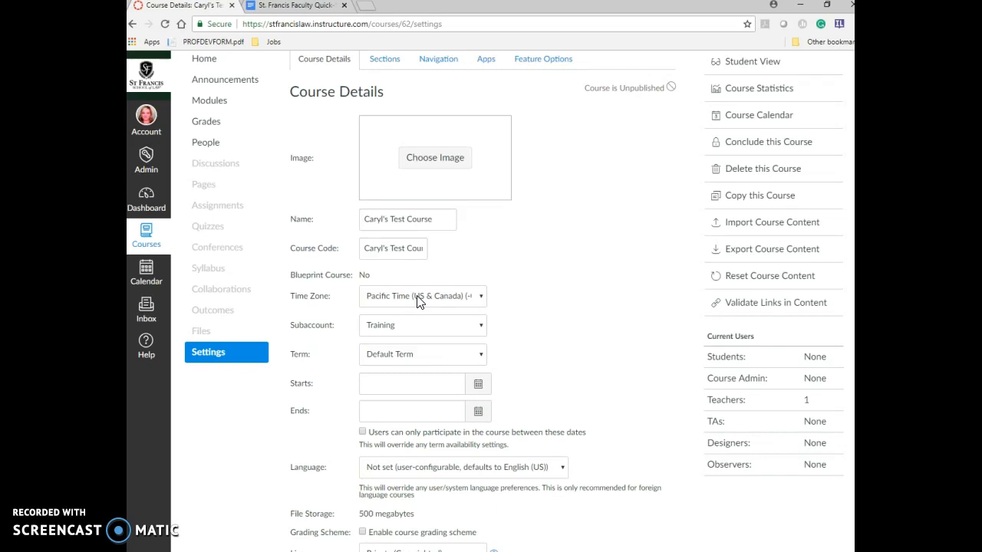
pyautogui.scroll(-1, 418, 302)
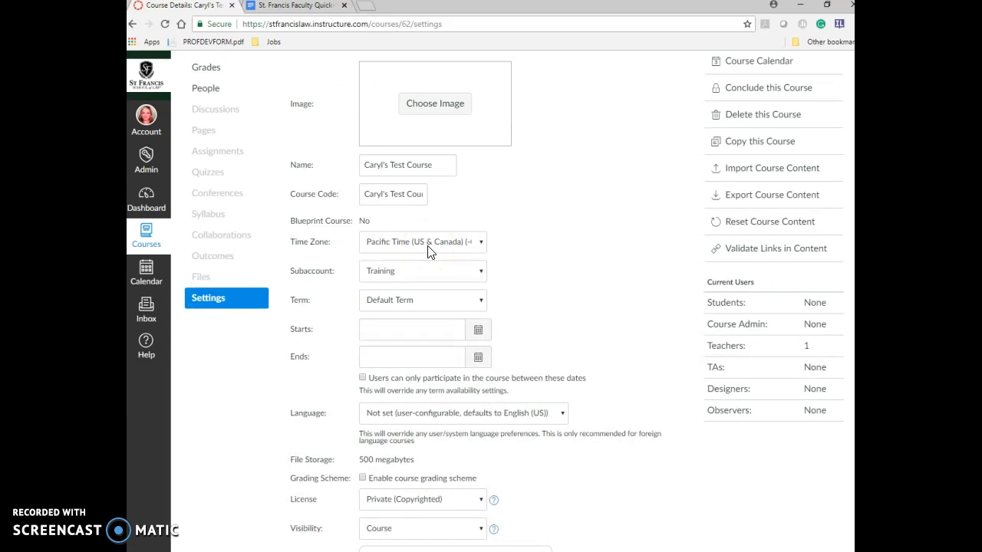
pyautogui.scroll(-5, 430, 252)
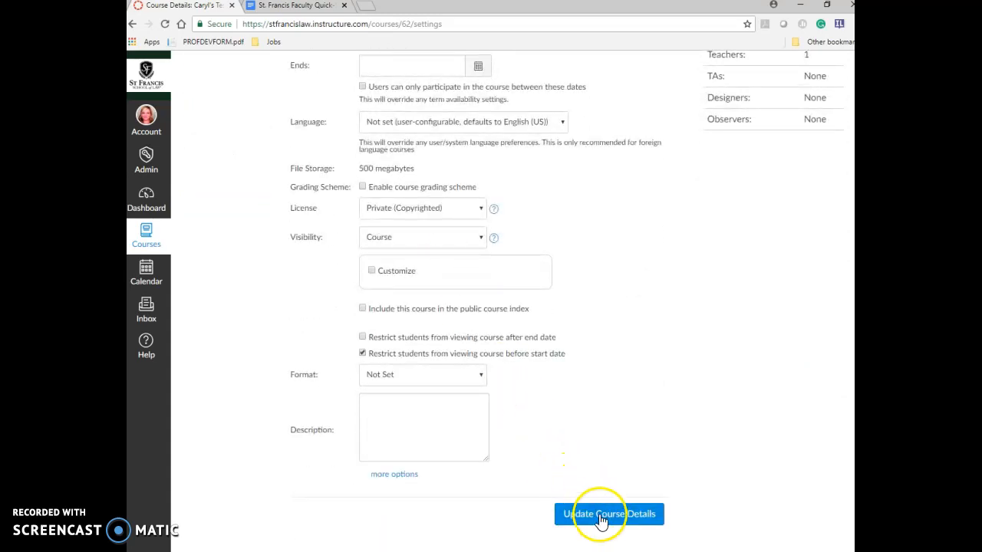
pyautogui.click(600, 518)
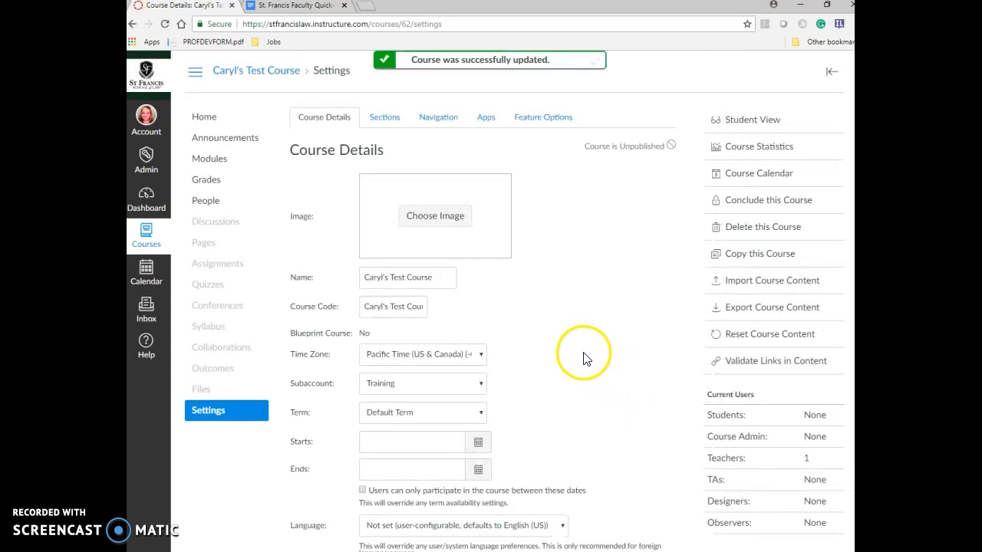
pyautogui.click(579, 333)
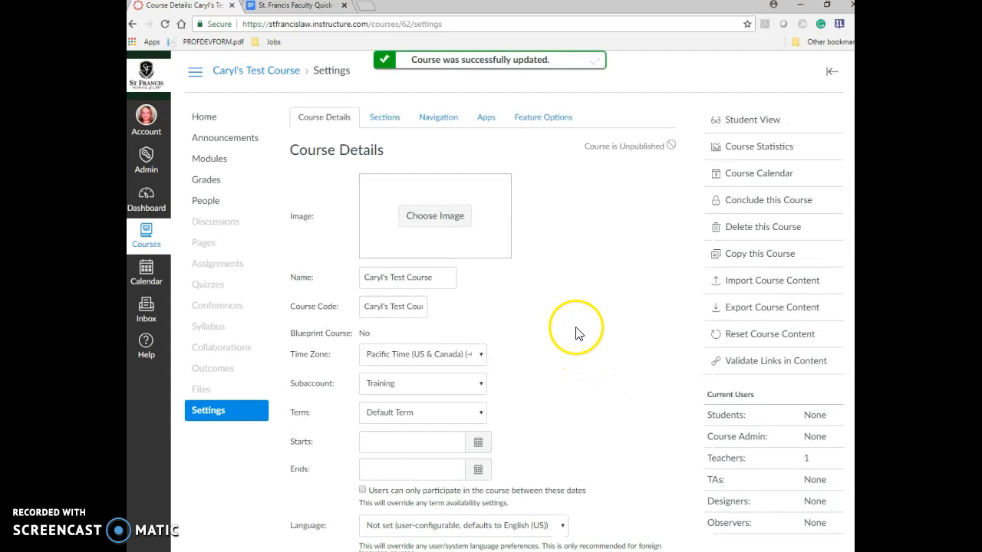
pyautogui.click(307, 6)
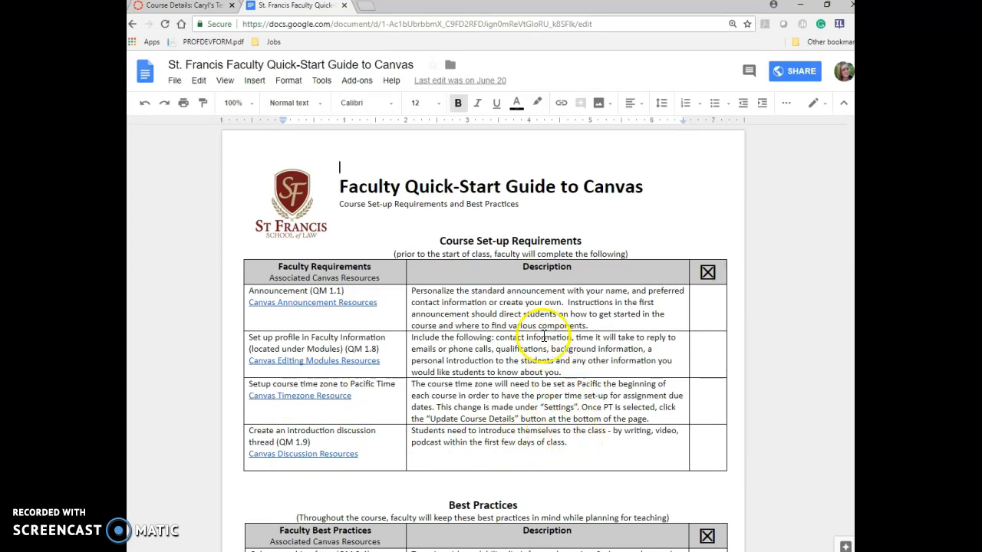
pyautogui.click(201, 7)
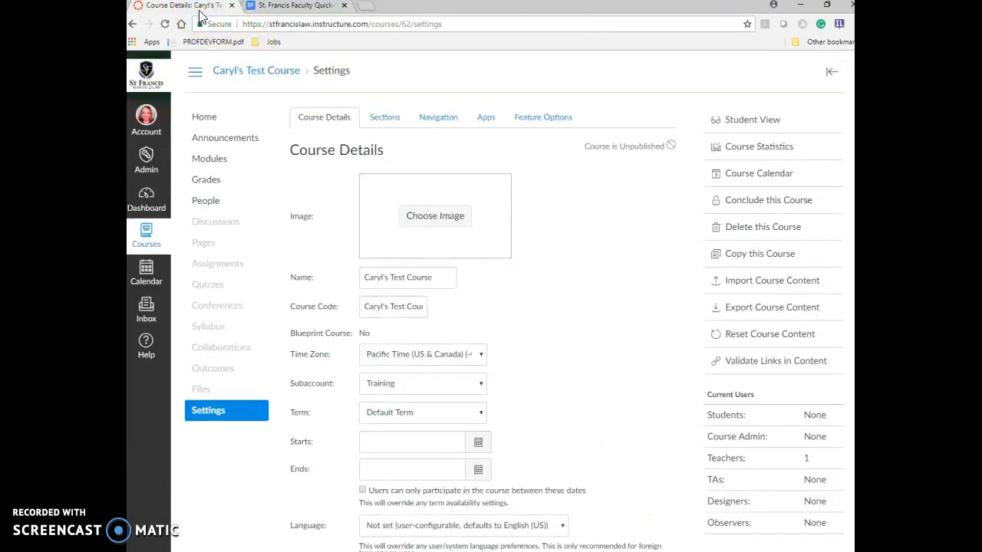
# - From Modules, add a new discussion topic named 'Introduction Thread' to the end of Seminar 1
pyautogui.click(209, 159)
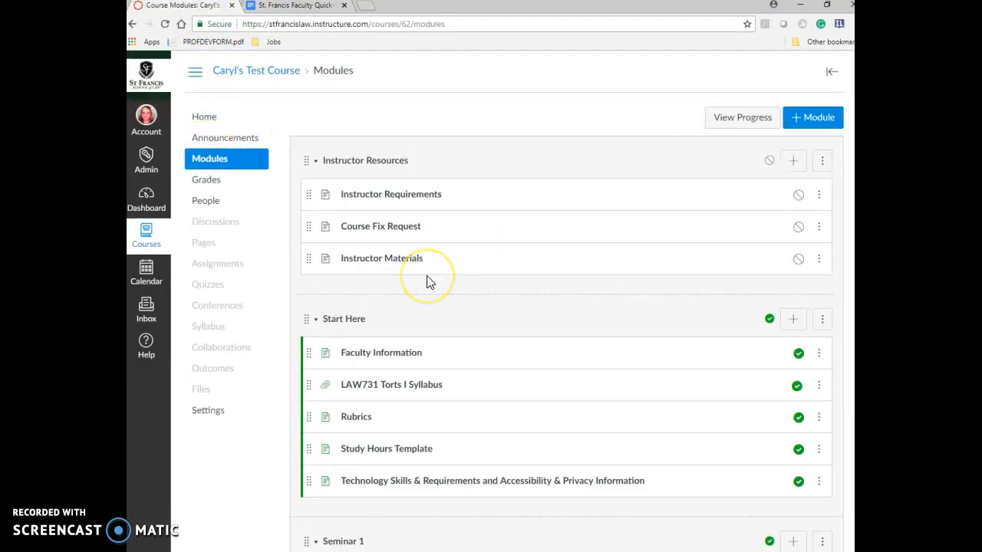
pyautogui.scroll(-5, 427, 281)
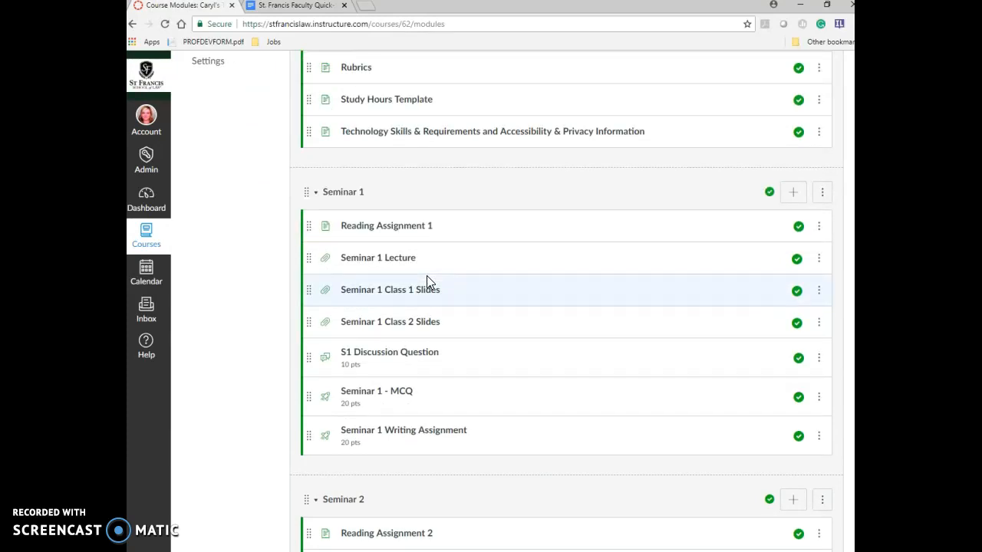
pyautogui.click(794, 192)
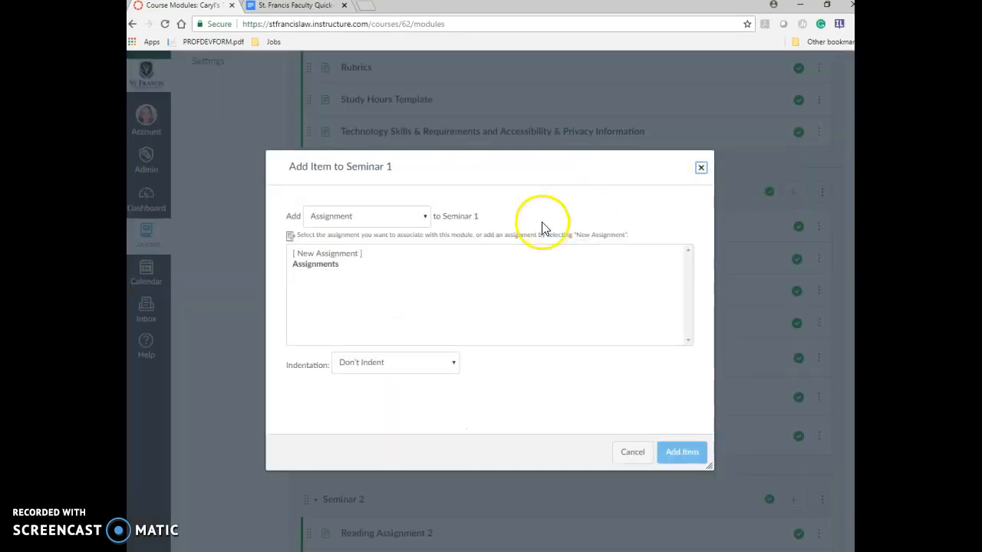
pyautogui.click(315, 220)
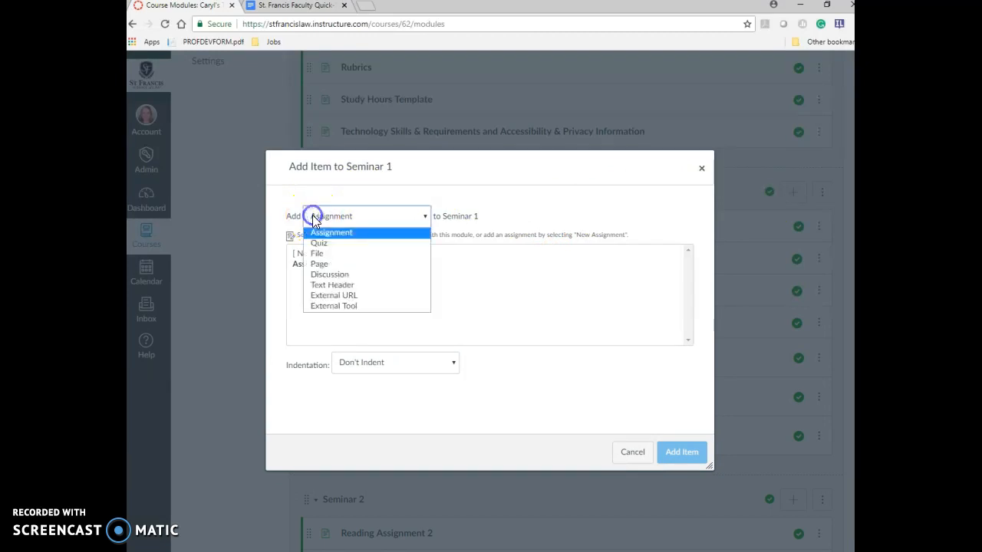
pyautogui.click(327, 274)
pyautogui.click(326, 254)
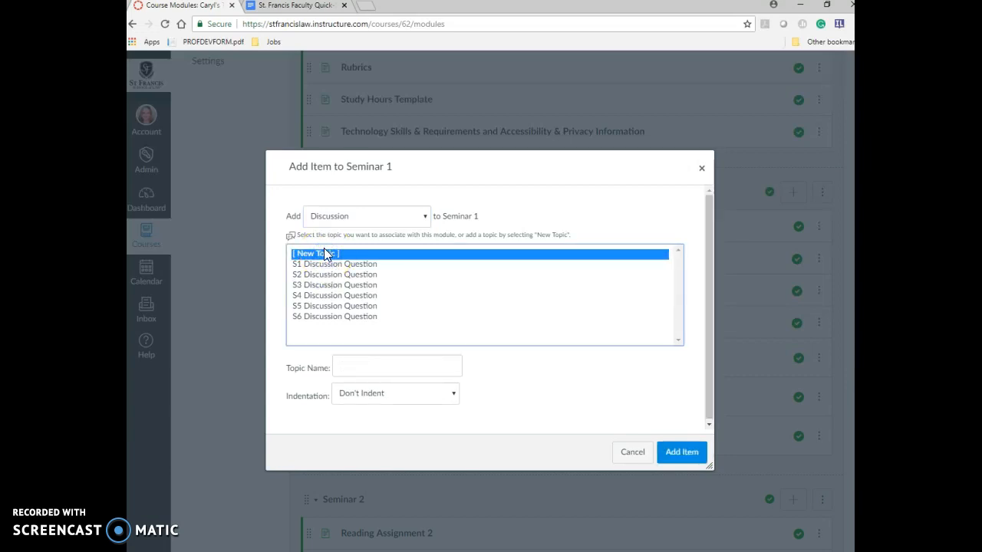
pyautogui.click(353, 362)
pyautogui.write('Introduction Thread')
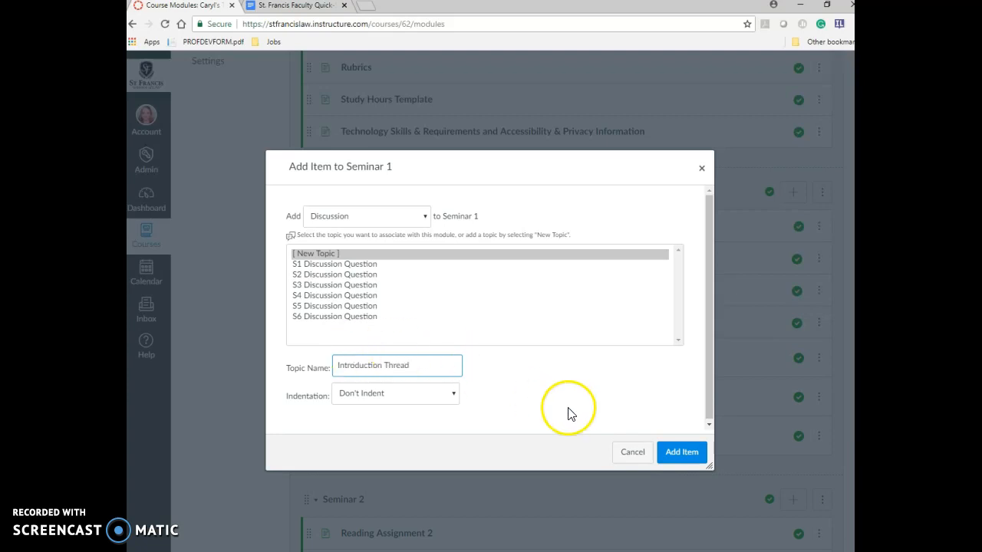
pyautogui.click(682, 450)
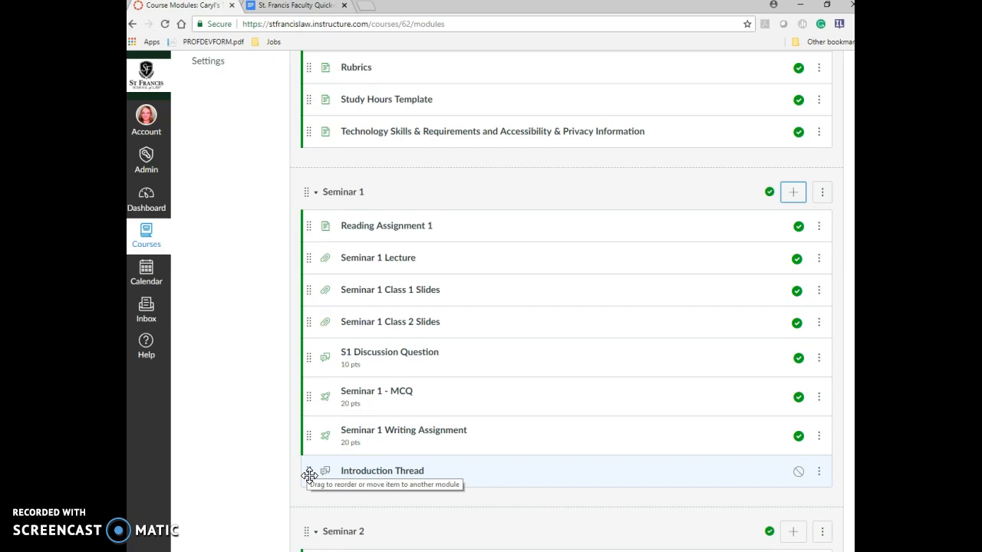
# - Move Introduction Thread up below Reading Assignment 1, then open the discussion's edit page
pyautogui.moveTo(310, 472); pyautogui.dragTo(312, 253)
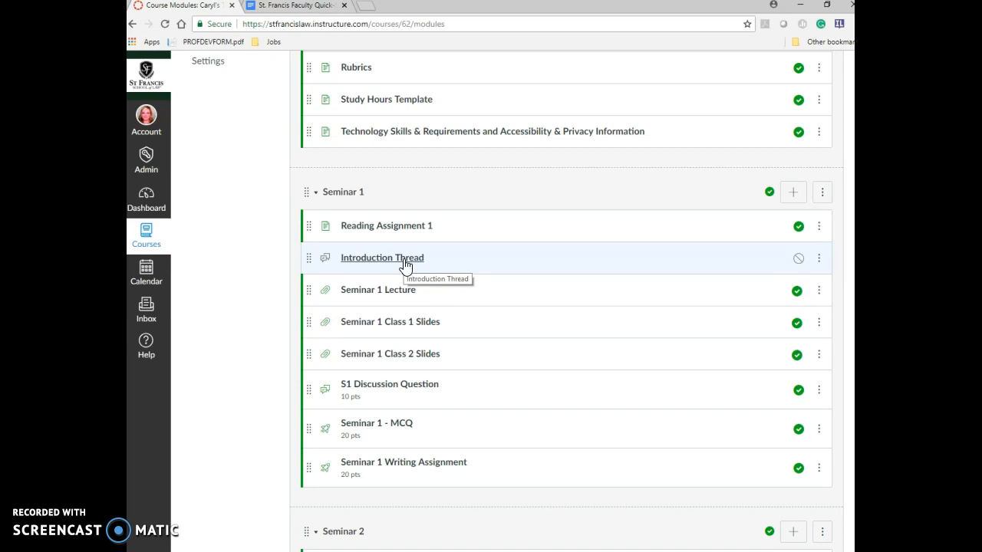
pyautogui.click(378, 265)
pyautogui.click(377, 264)
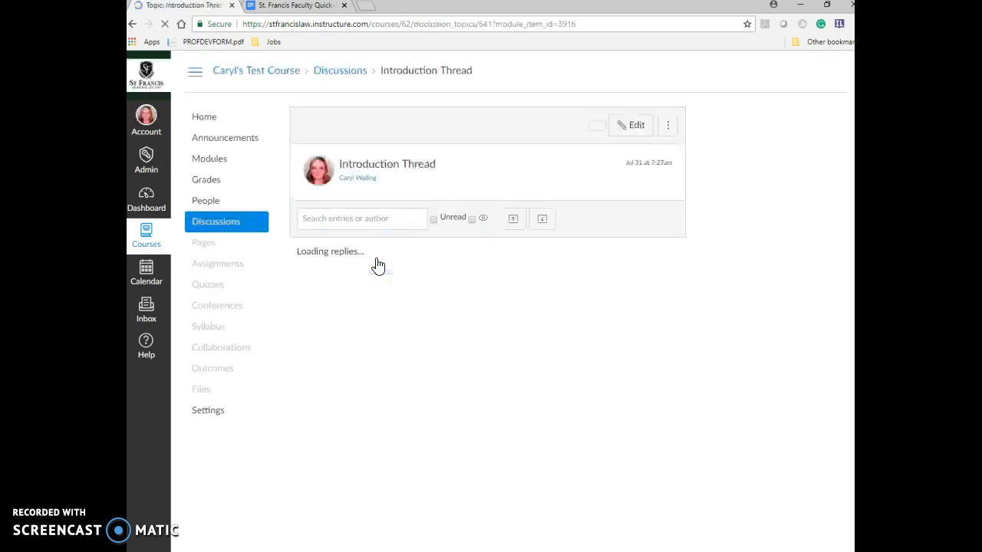
pyautogui.click(633, 127)
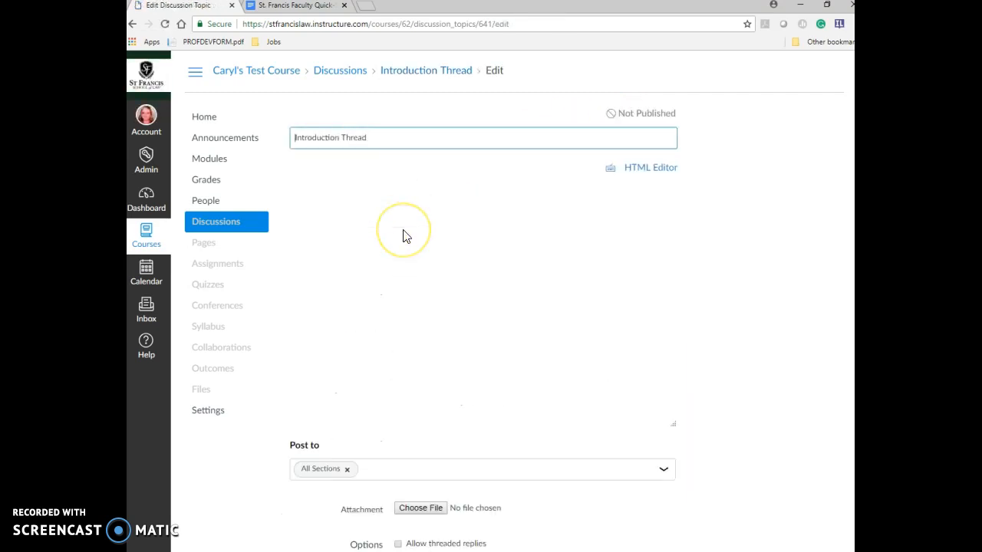
# - Write 'Please introduce yourself in this area' in the discussion body, correcting the typo
pyautogui.click(379, 254)
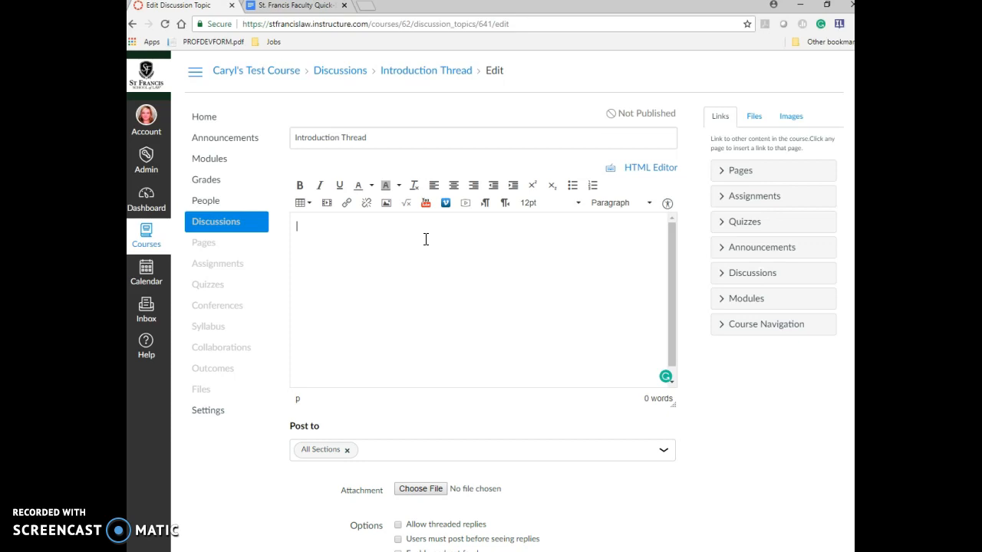
pyautogui.write('Please introduce yourself in this ea')
pyautogui.press('BackSpace')
pyautogui.press('BackSpace')
pyautogui.write('area')
pyautogui.click(437, 261)
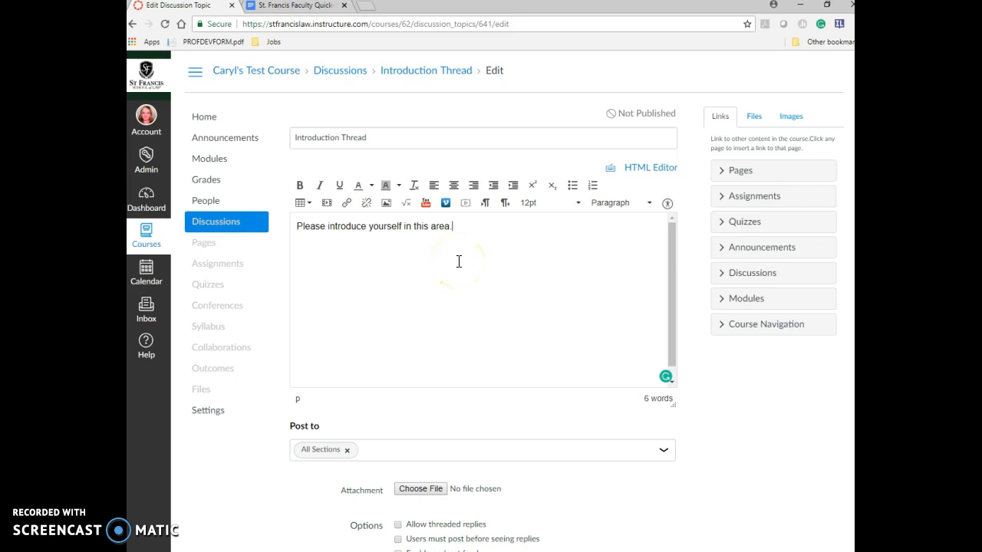
# - Enable Allow threaded replies and save the Introduction Thread discussion
pyautogui.scroll(-1, 458, 261)
pyautogui.click(695, 301)
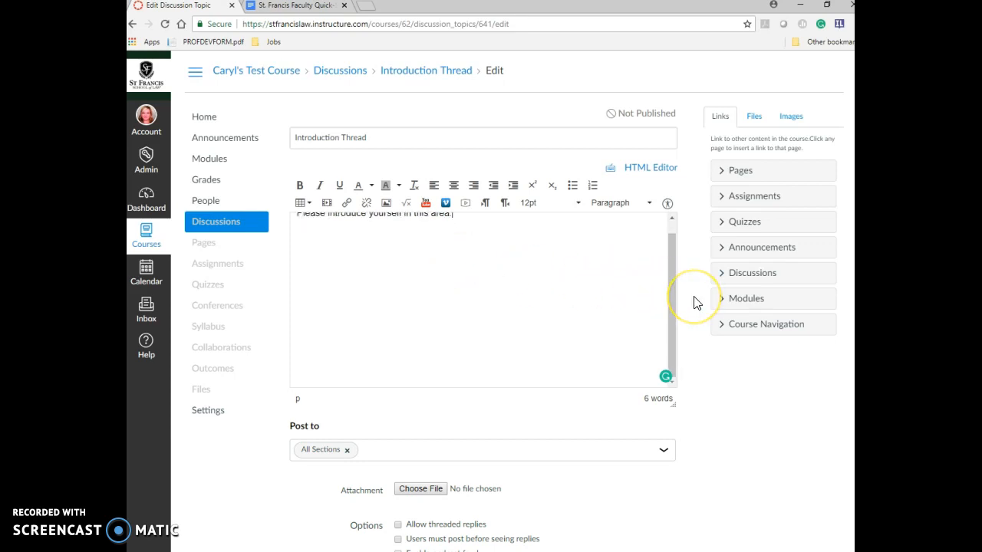
pyautogui.scroll(-2, 694, 302)
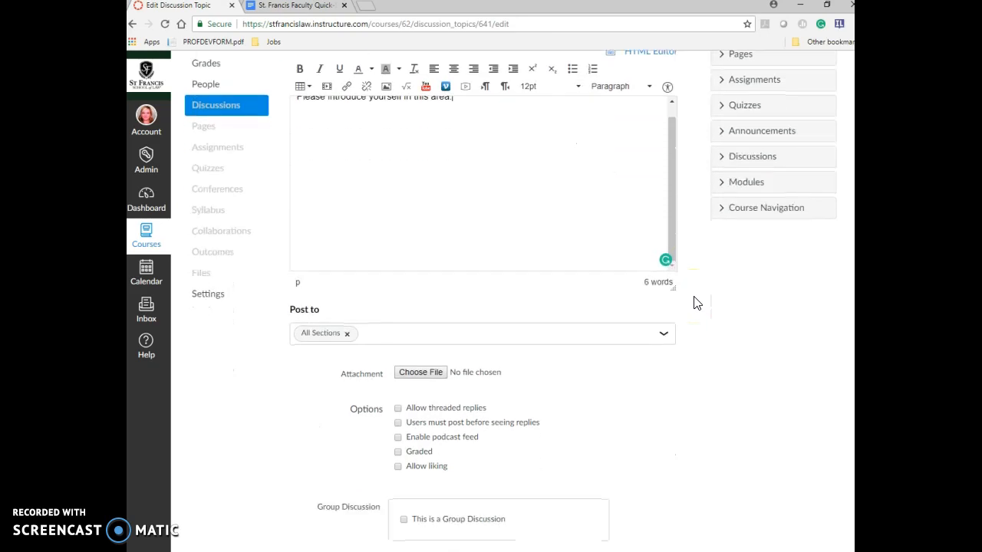
pyautogui.scroll(-1, 695, 303)
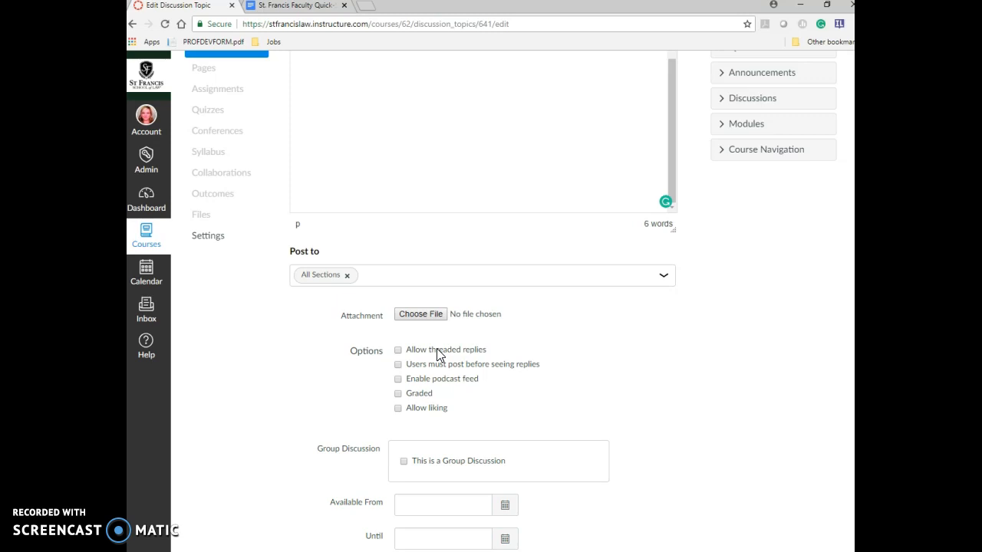
pyautogui.click(397, 353)
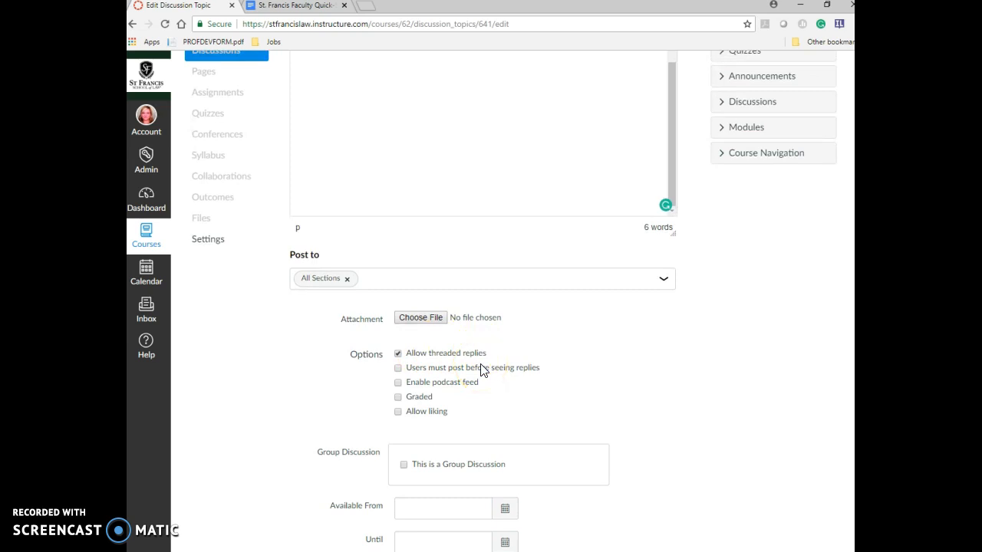
pyautogui.scroll(-1, 482, 370)
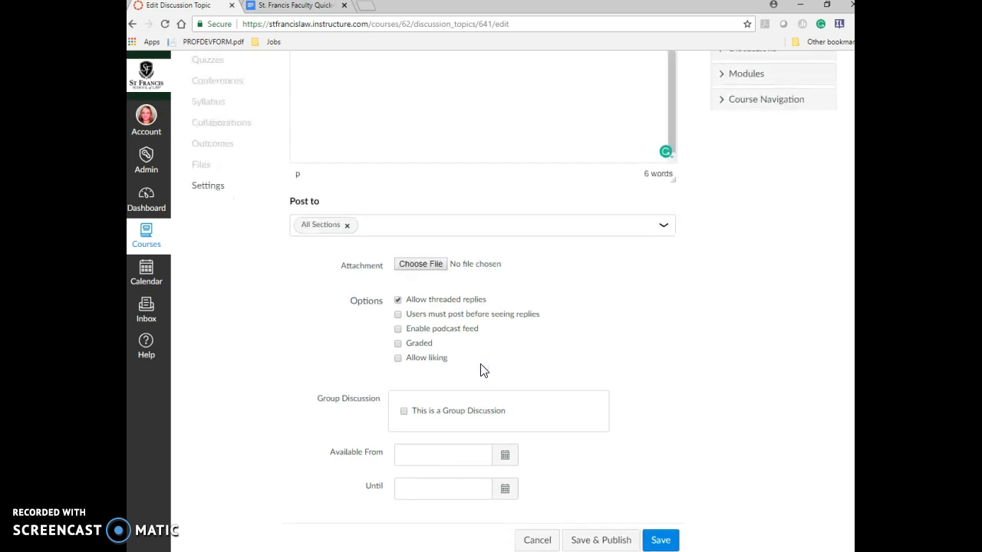
pyautogui.click(662, 536)
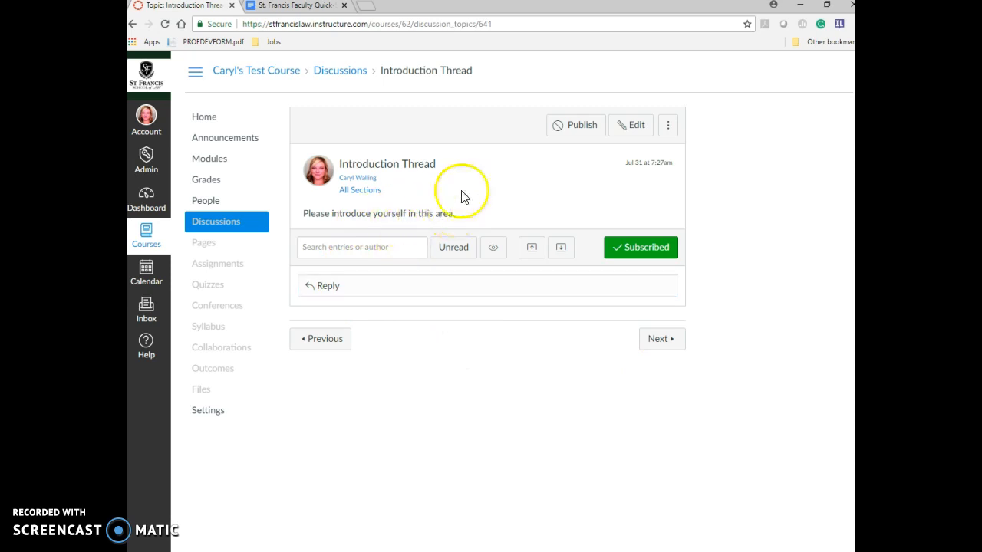
# - Back in Modules, publish the Introduction Thread item in Seminar 1
pyautogui.click(217, 163)
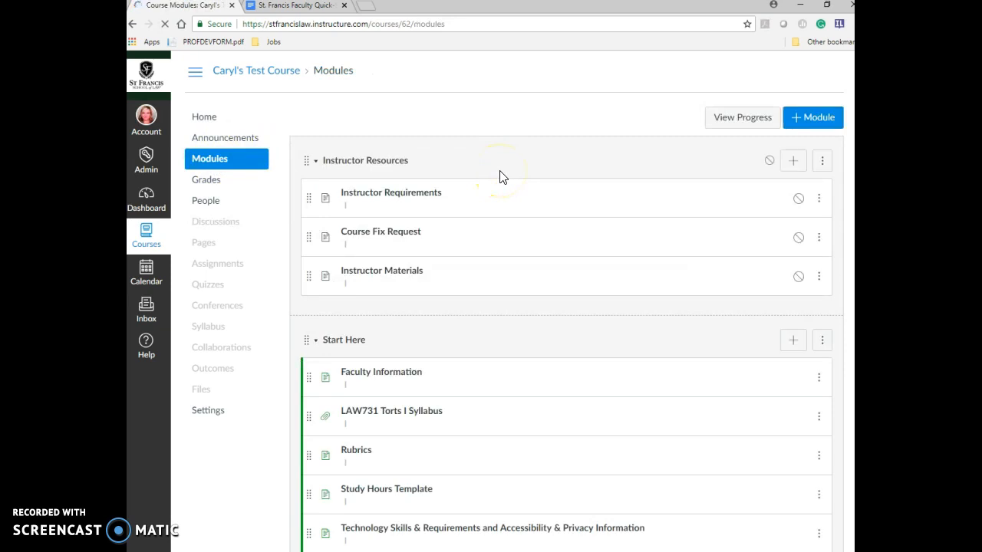
pyautogui.scroll(-3, 499, 178)
pyautogui.scroll(-3, 500, 178)
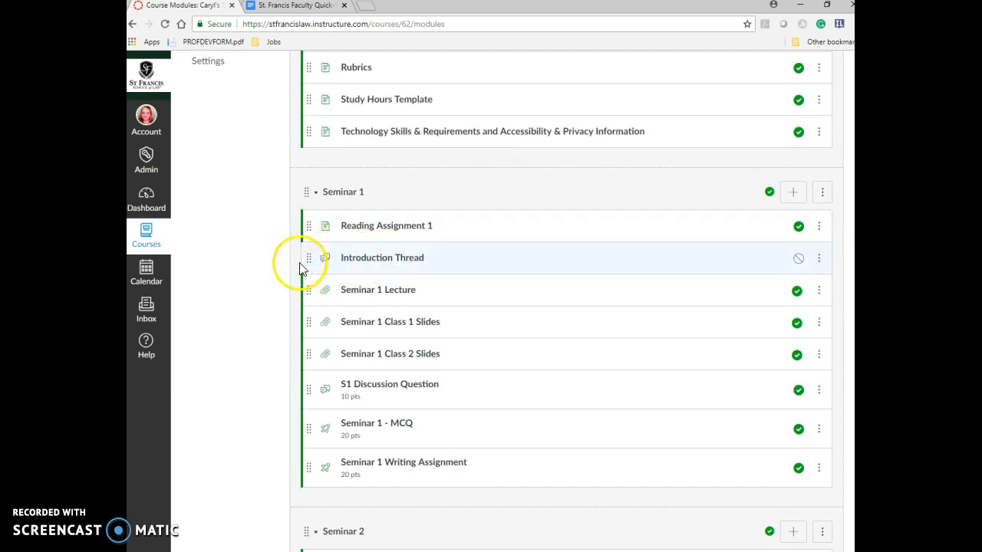
pyautogui.click(801, 260)
pyautogui.click(800, 260)
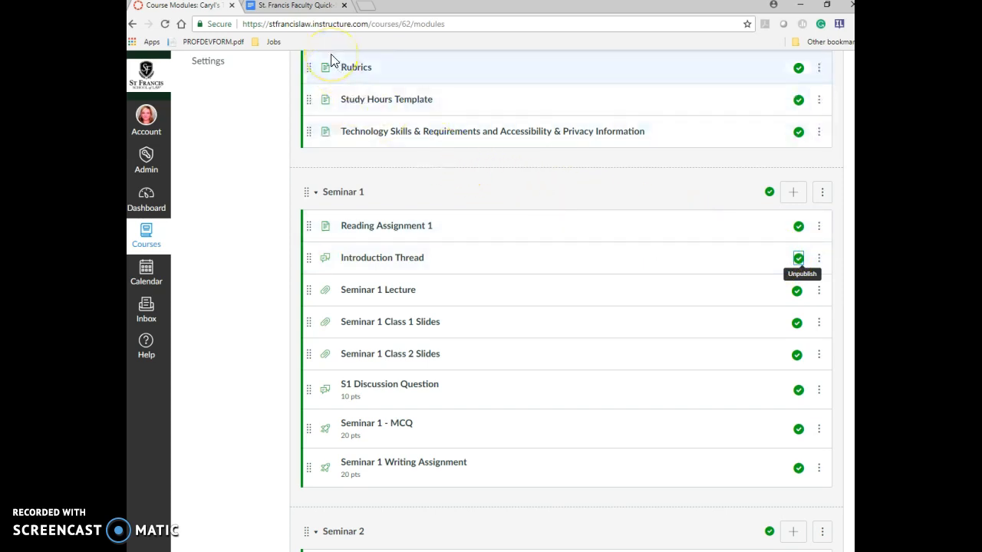
# - Switch to the Faculty Quick-Start Guide and scroll through Best Practices back to Course Set-up Requirements
pyautogui.click(314, 7)
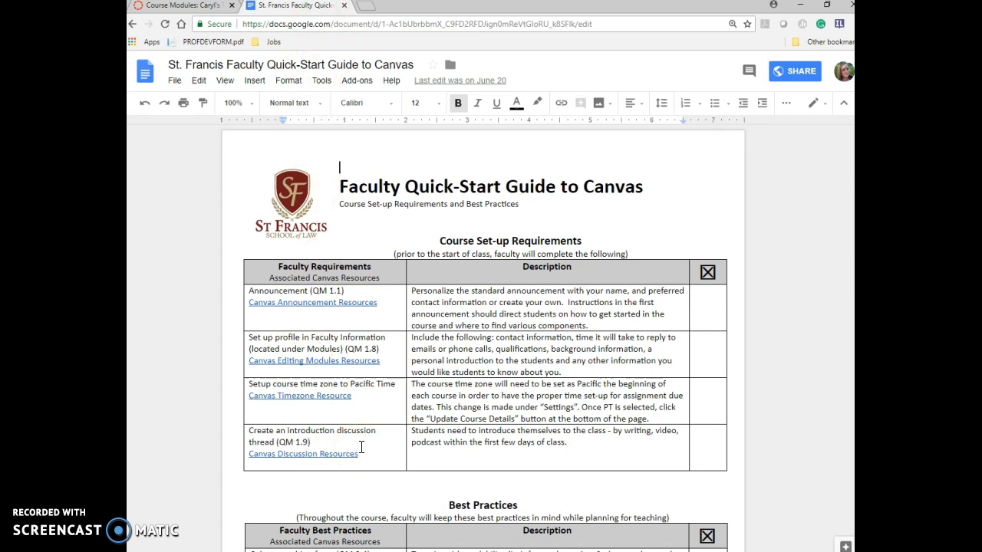
pyautogui.scroll(-3, 361, 447)
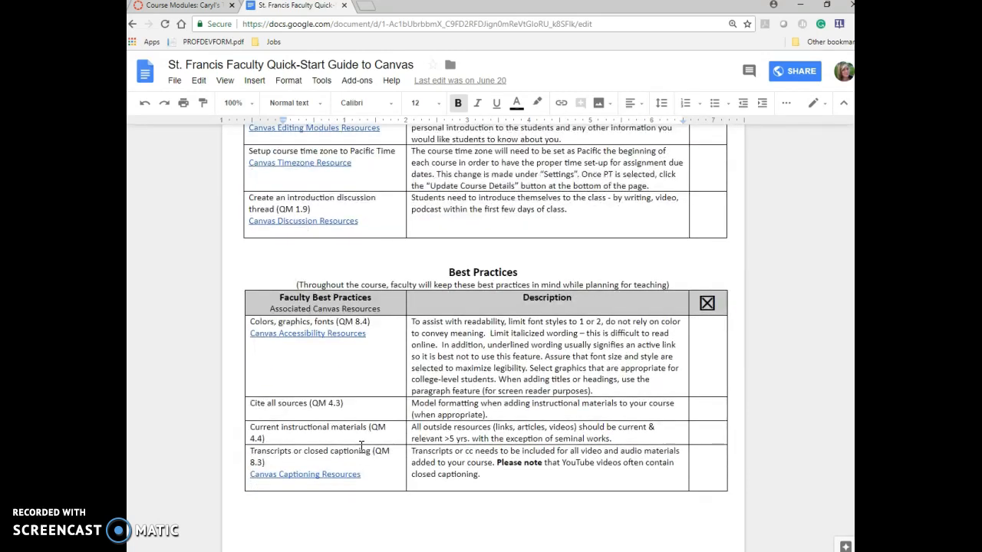
pyautogui.scroll(-1, 361, 447)
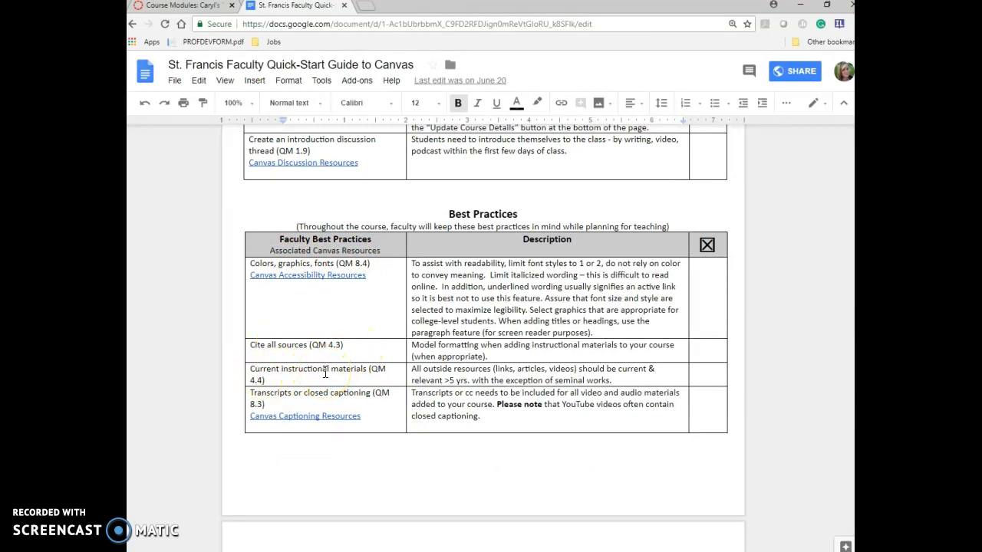
pyautogui.scroll(-1, 325, 374)
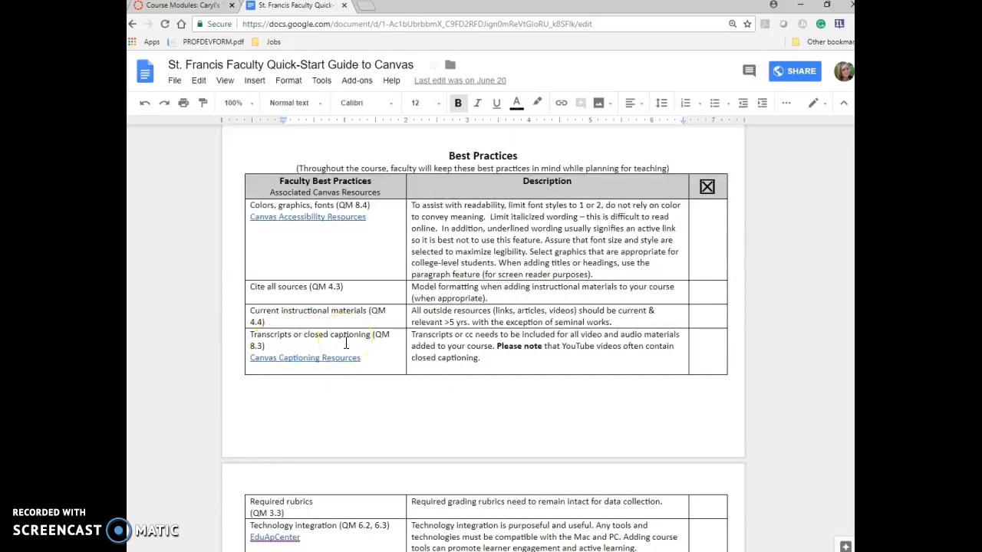
pyautogui.scroll(-4, 345, 344)
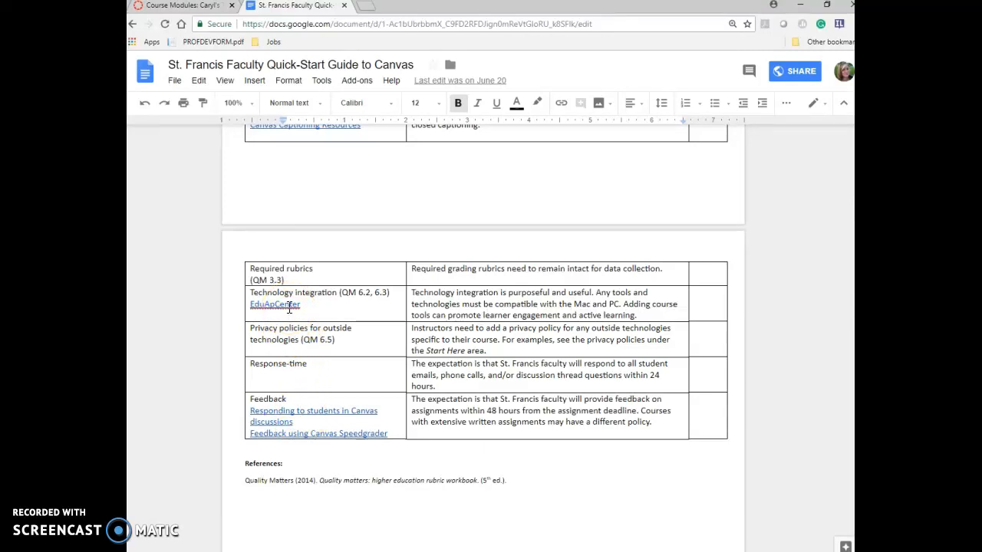
pyautogui.scroll(2, 289, 308)
pyautogui.scroll(2, 289, 307)
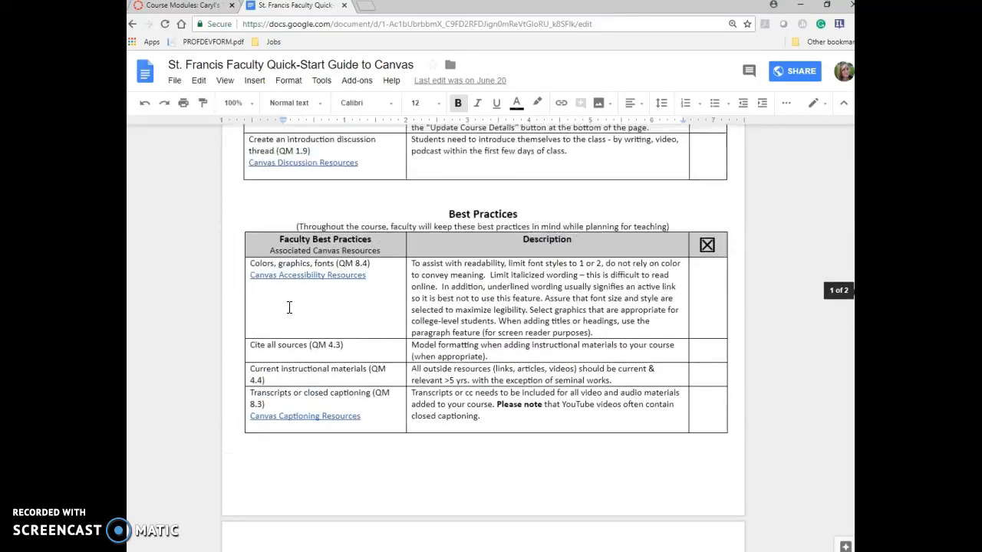
pyautogui.scroll(1, 289, 308)
pyautogui.scroll(3, 289, 308)
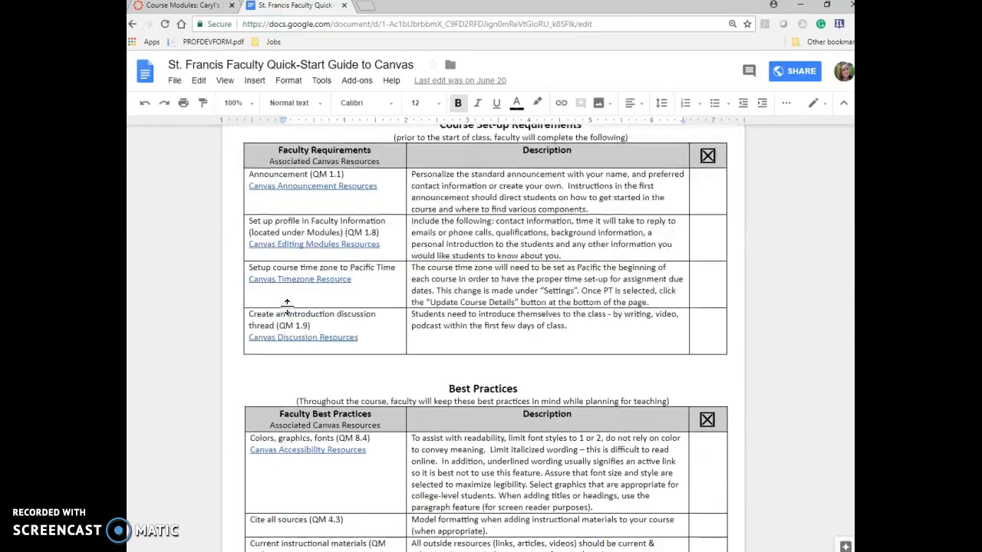